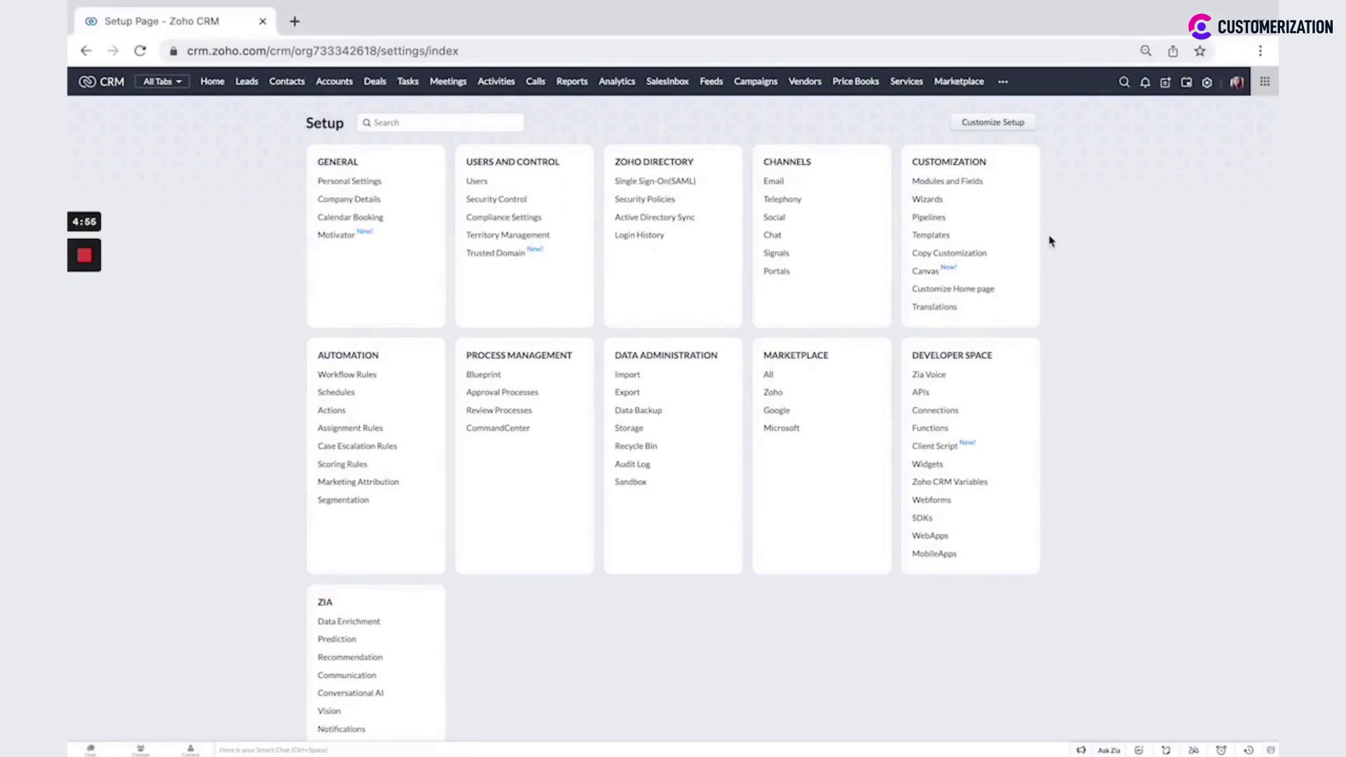
In Email Deliverability, start a new authentication domain and enter customerization.ca
left_click(775, 184)
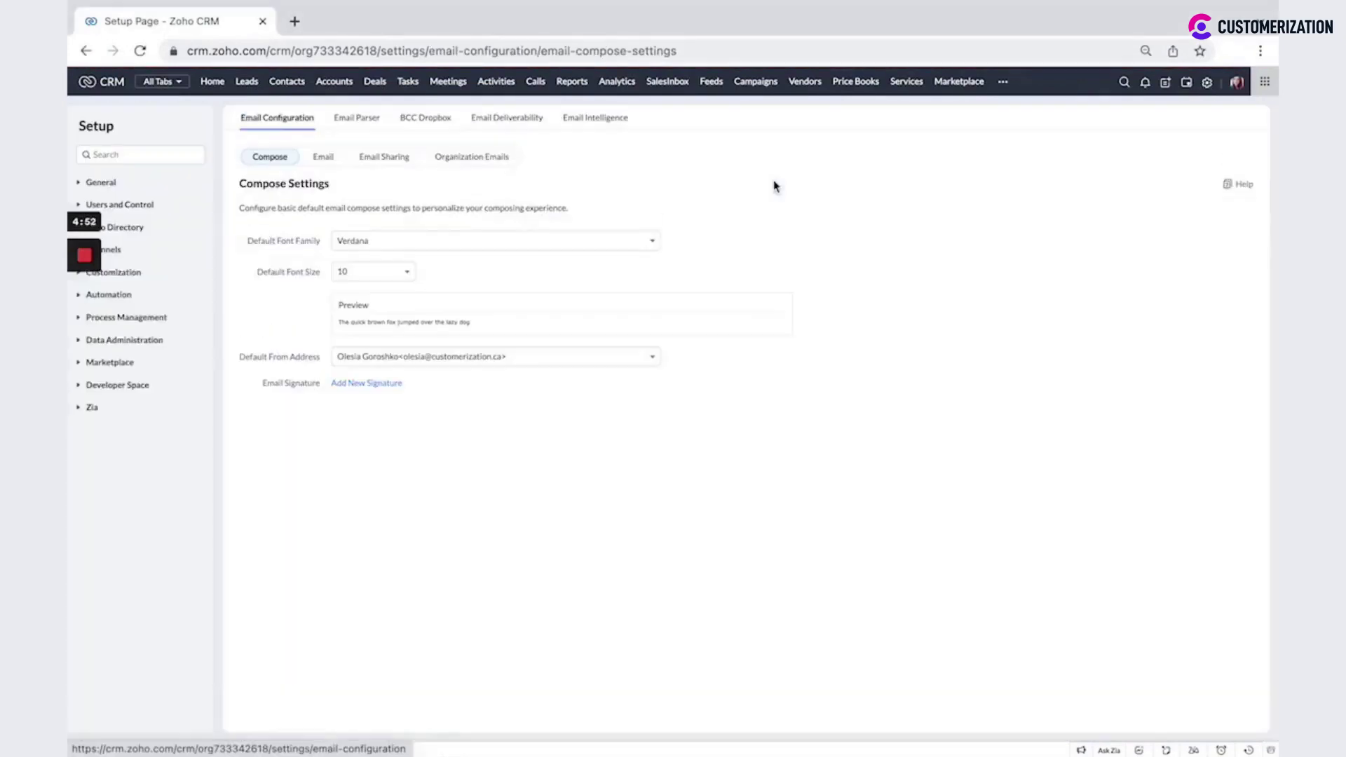
left_click(537, 126)
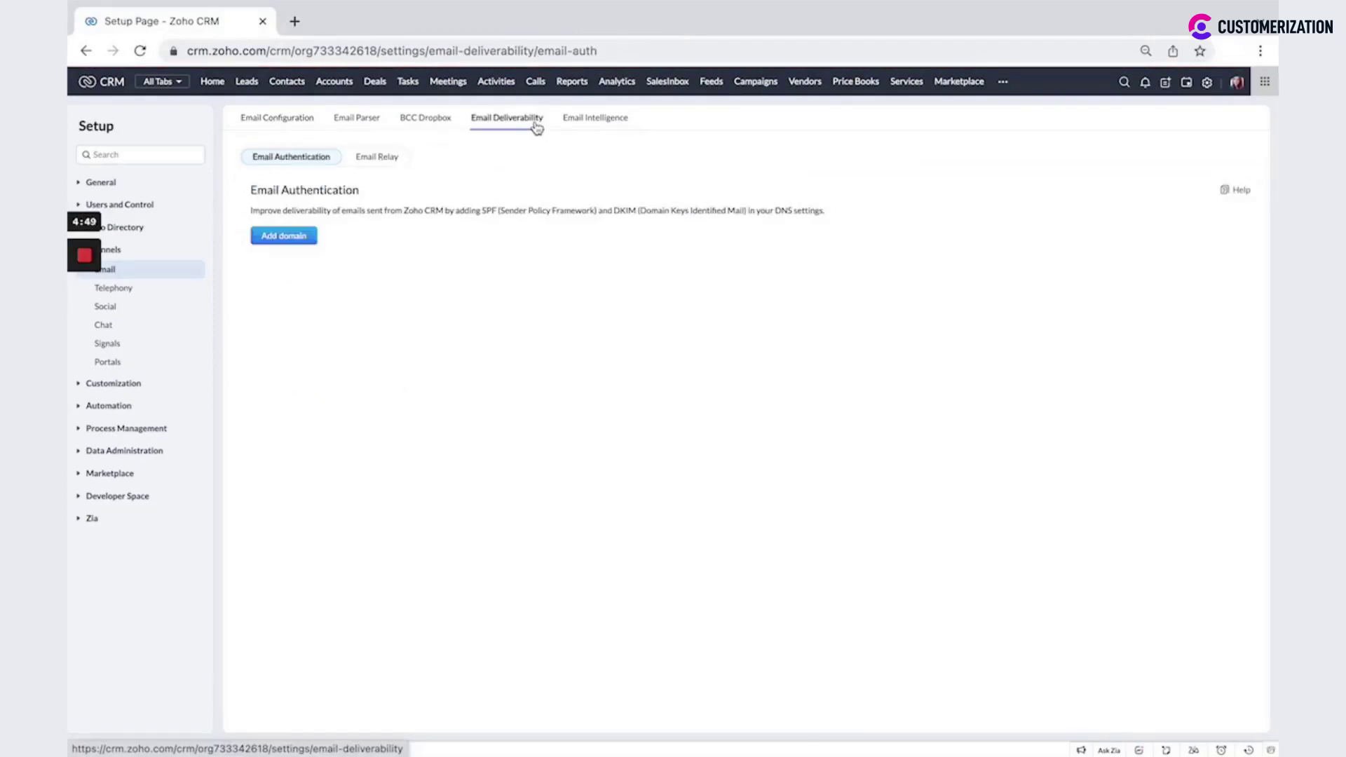
left_click(308, 237)
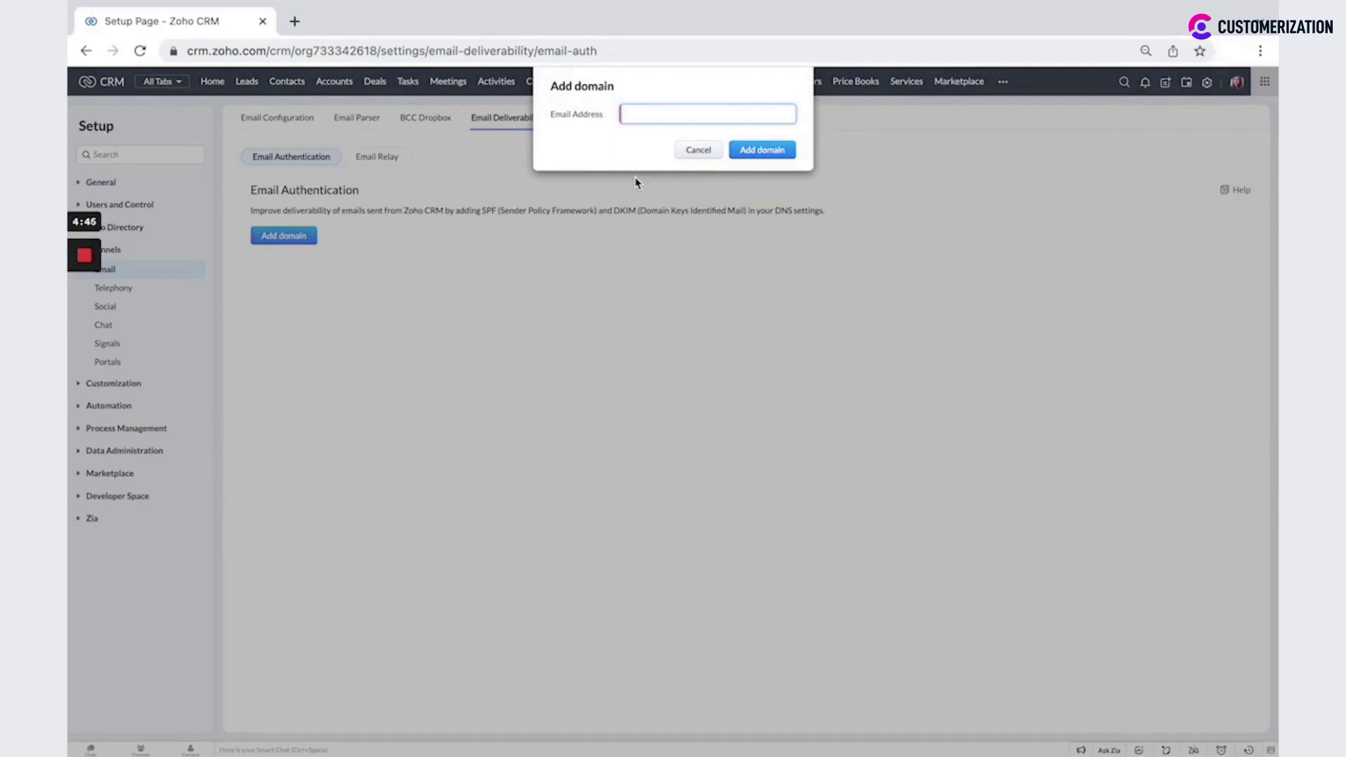
type("customerization.ca")
Confirm adding customerization.ca, then verify it with the emailed verification code
left_click(771, 150)
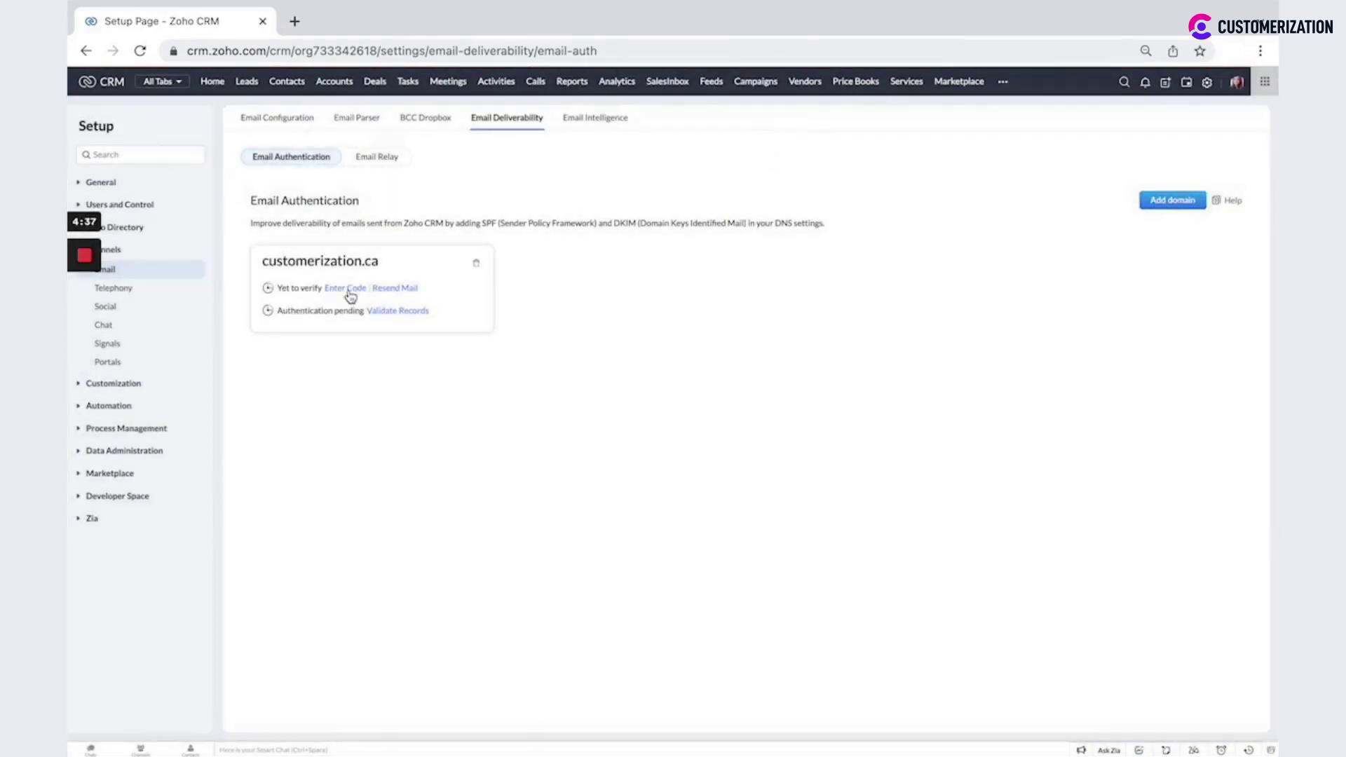
left_click(351, 296)
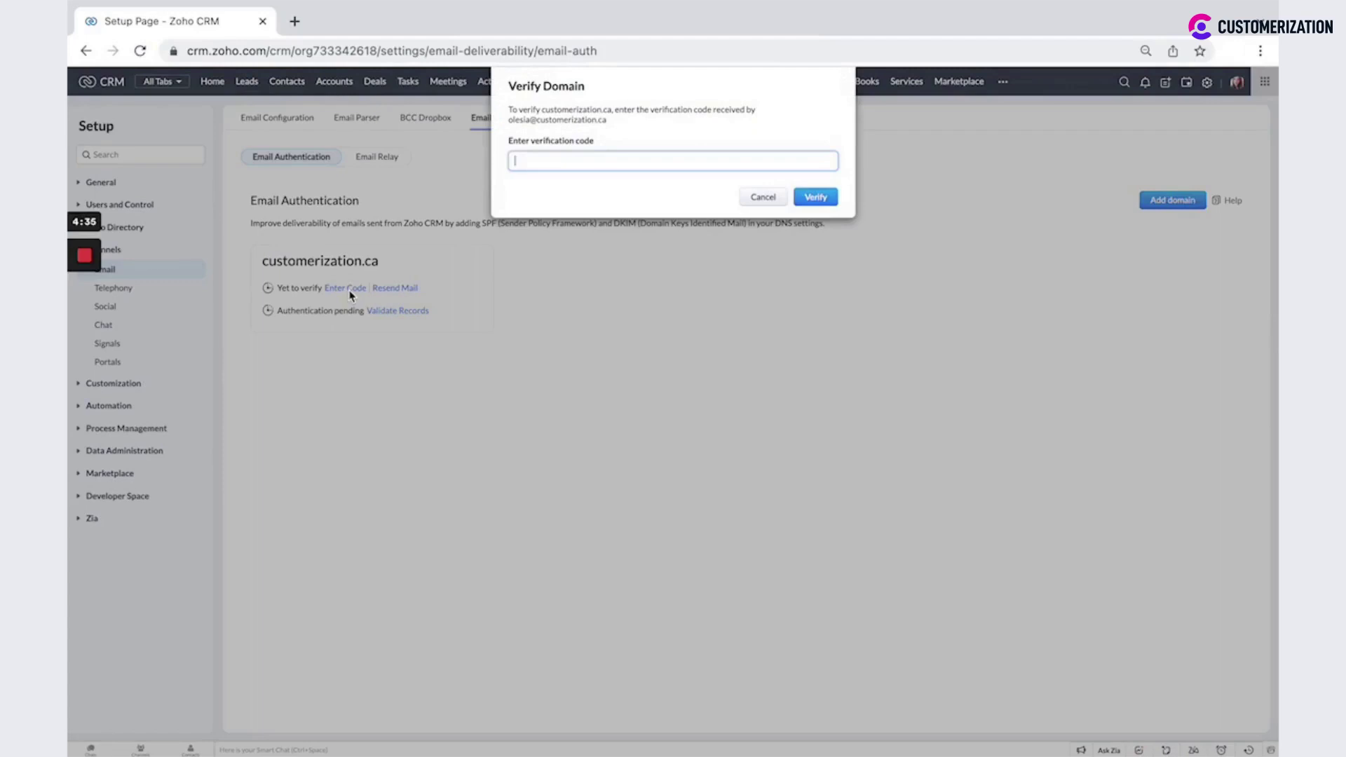
mouse_move(88, 280)
key("super+v")
left_click(820, 199)
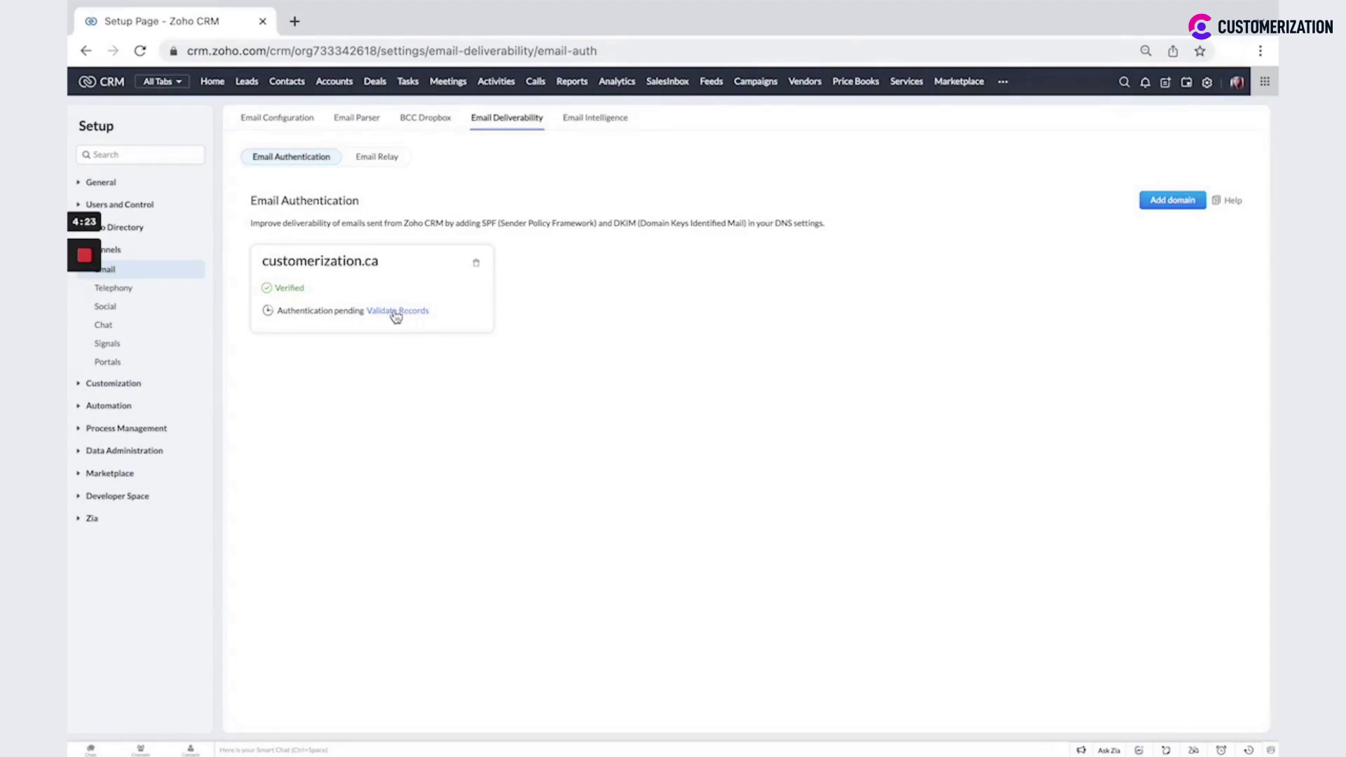
Open the Authenticate customerization.ca dialog showing the DKIM and SPF records, and copy the DKIM subdomain
left_click(396, 313)
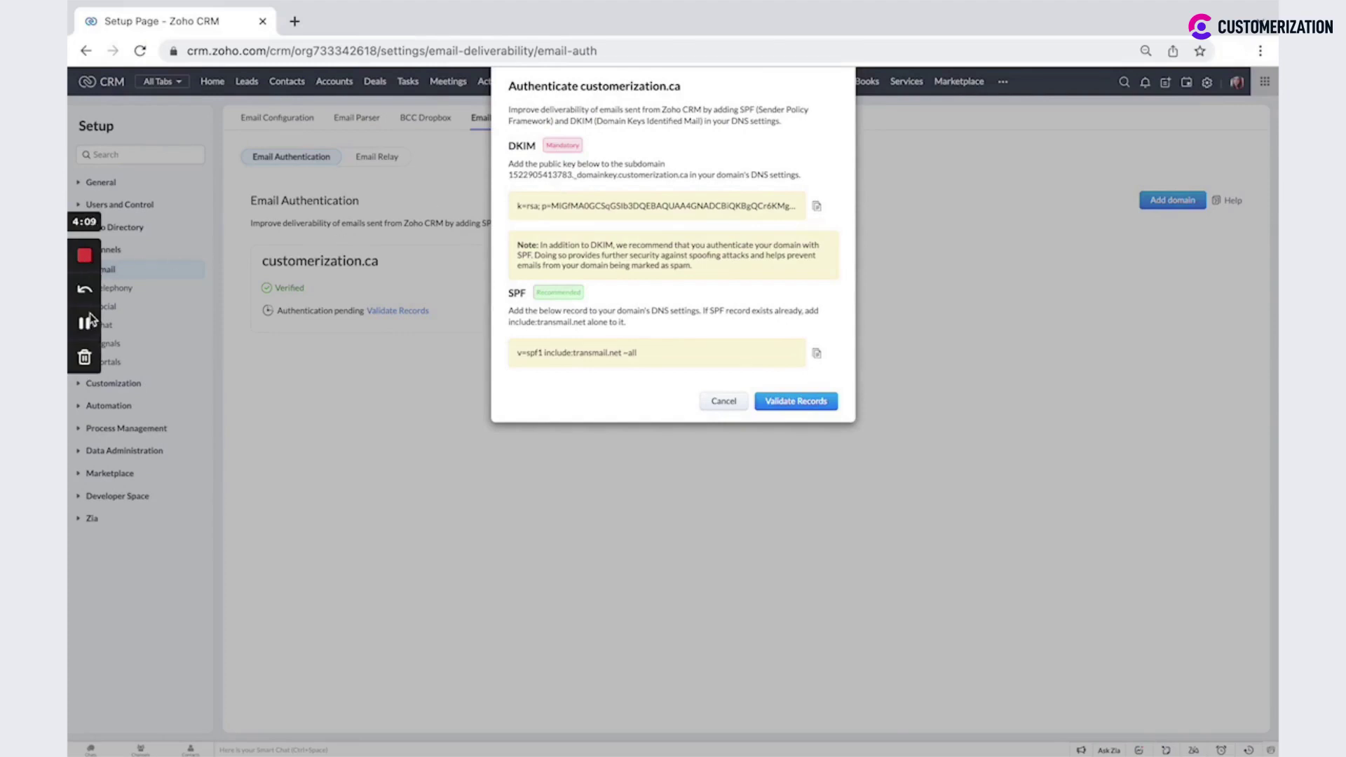
left_click(84, 325)
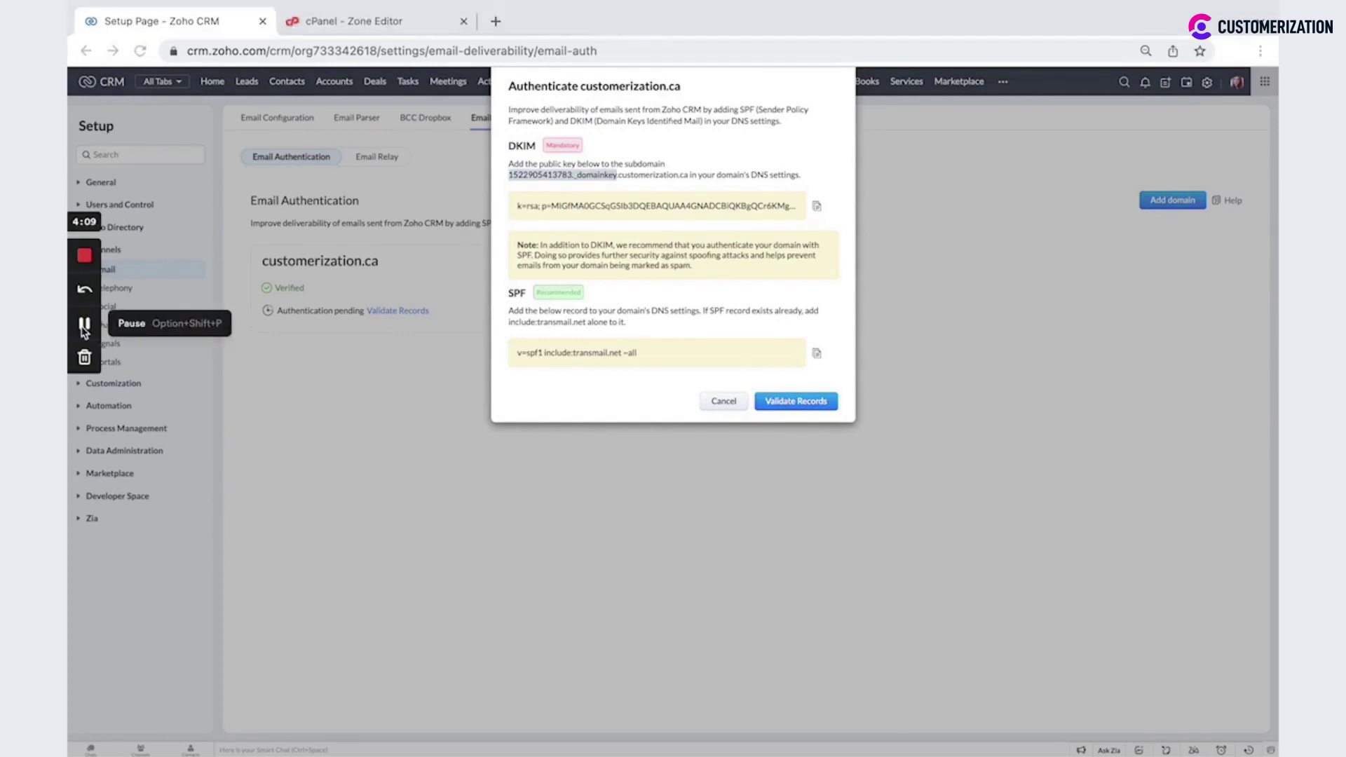
In cPanel Zone Editor, create a TXT record named 1522905413783._domainkey.customerization.ca
left_click(353, 26)
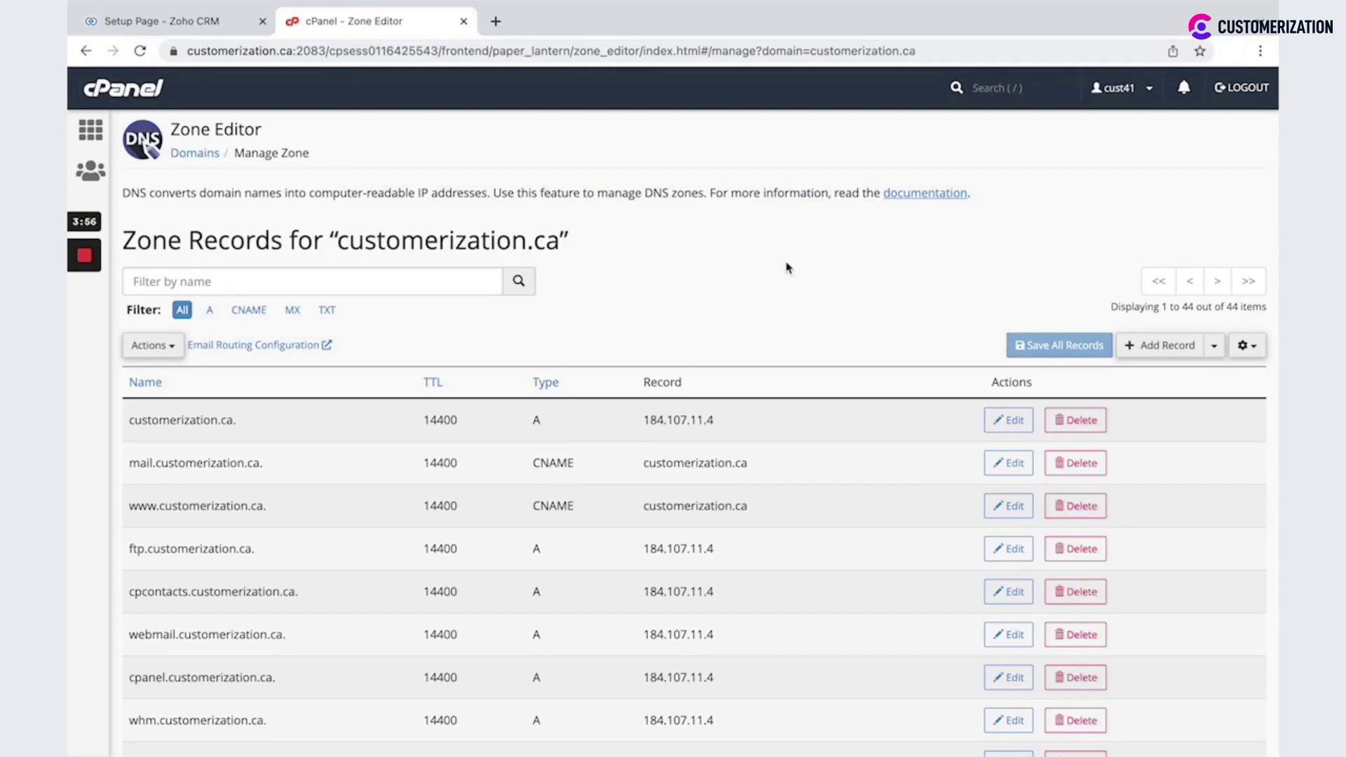
left_click(1160, 347)
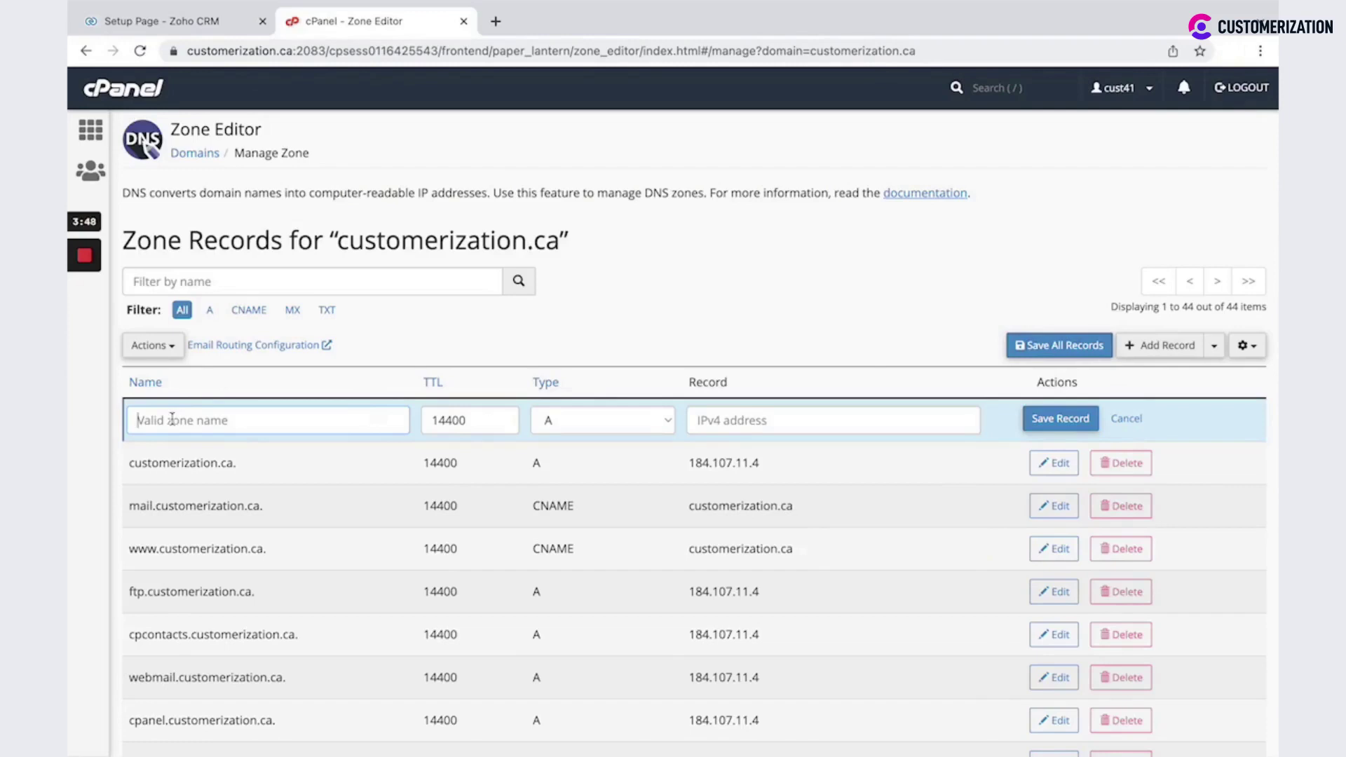
left_click(231, 31)
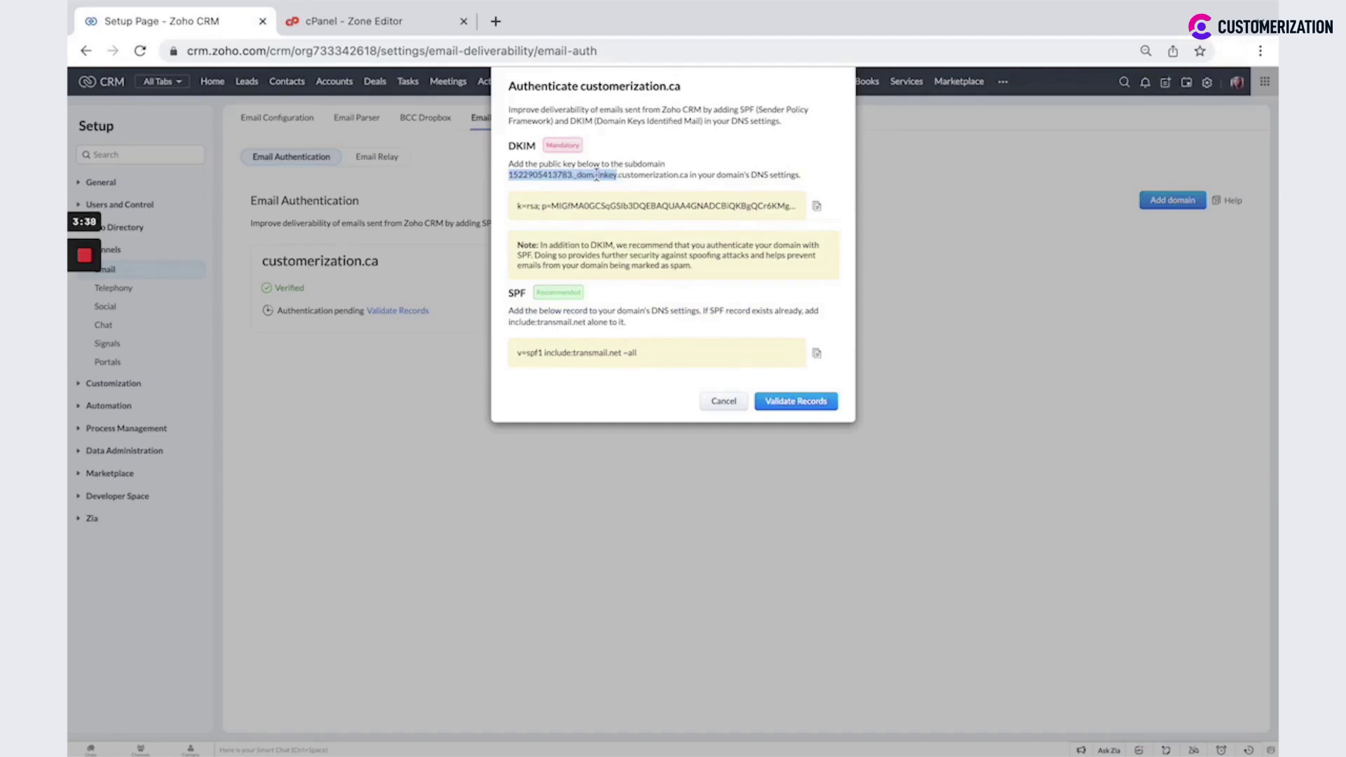
left_click(354, 21)
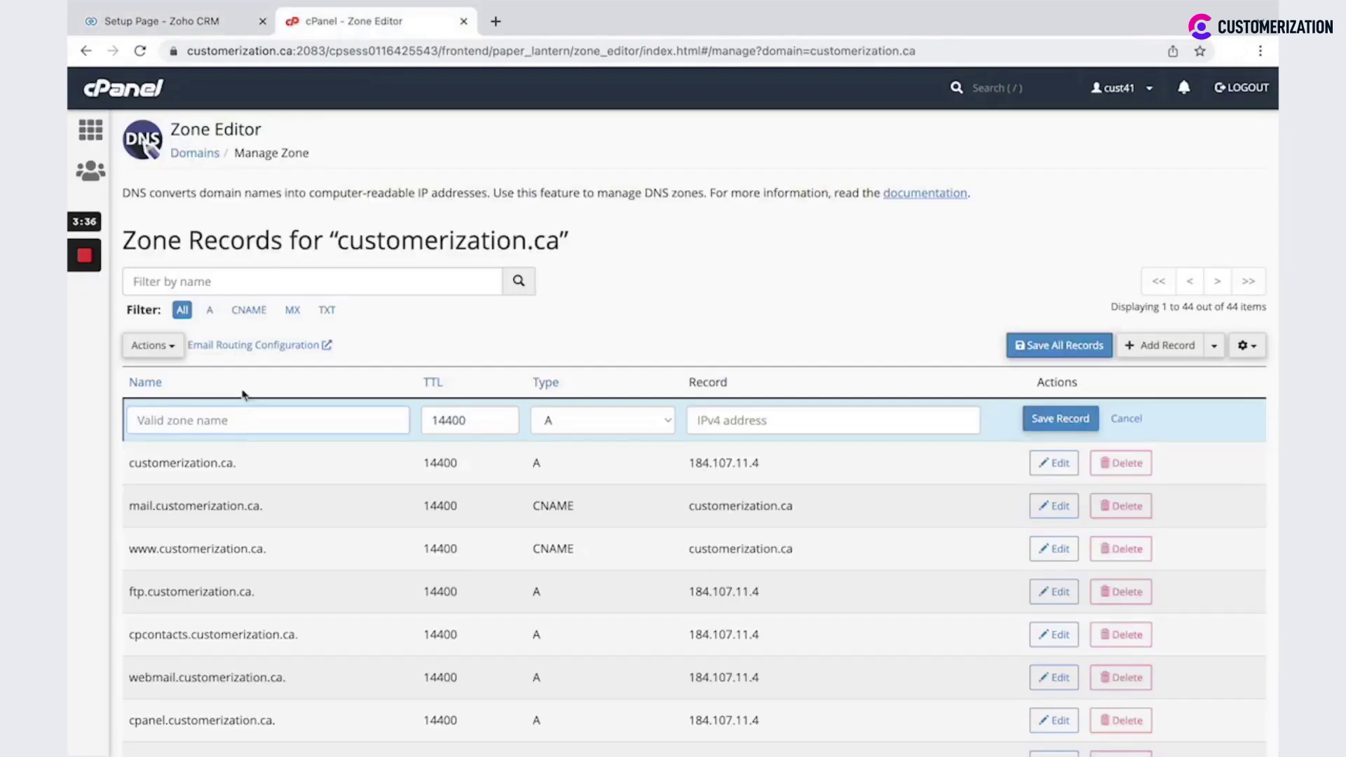
type("1522905413783._domainkey")
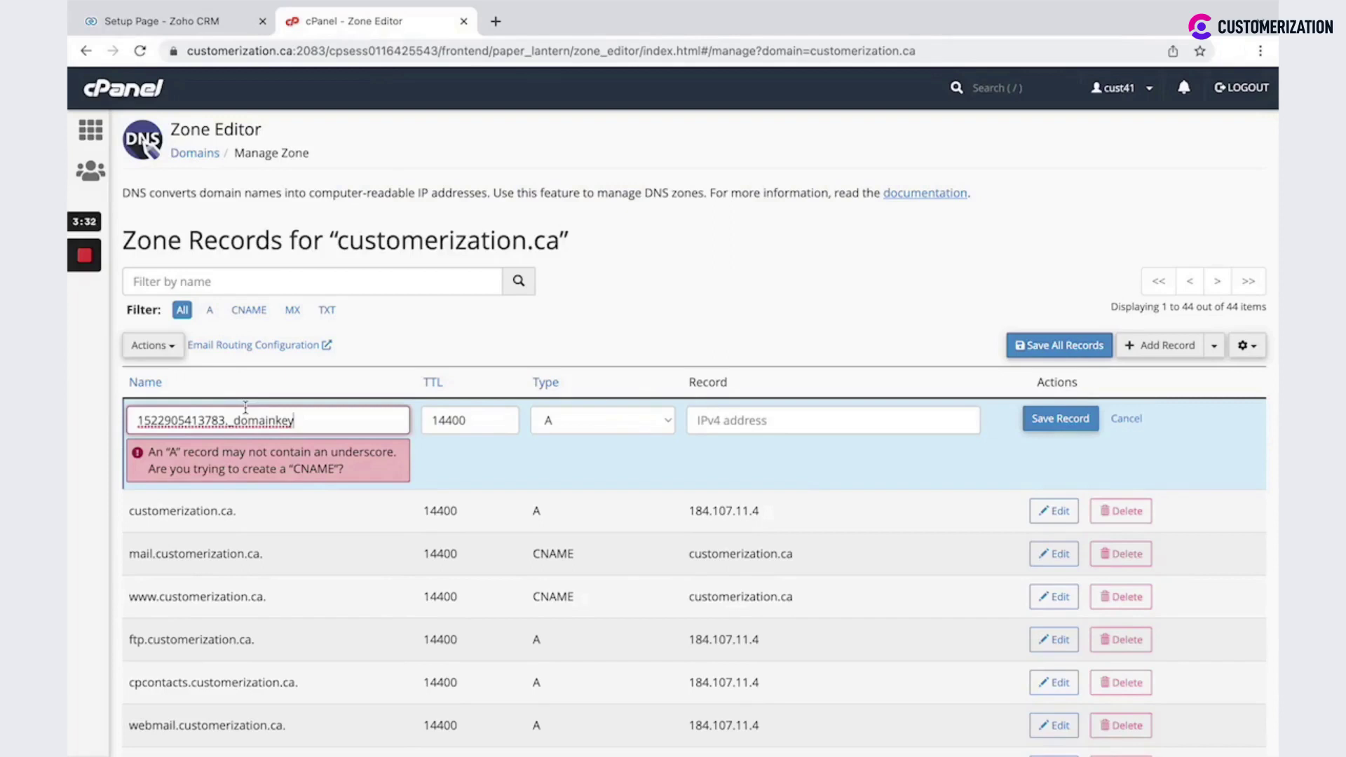
left_click(631, 424)
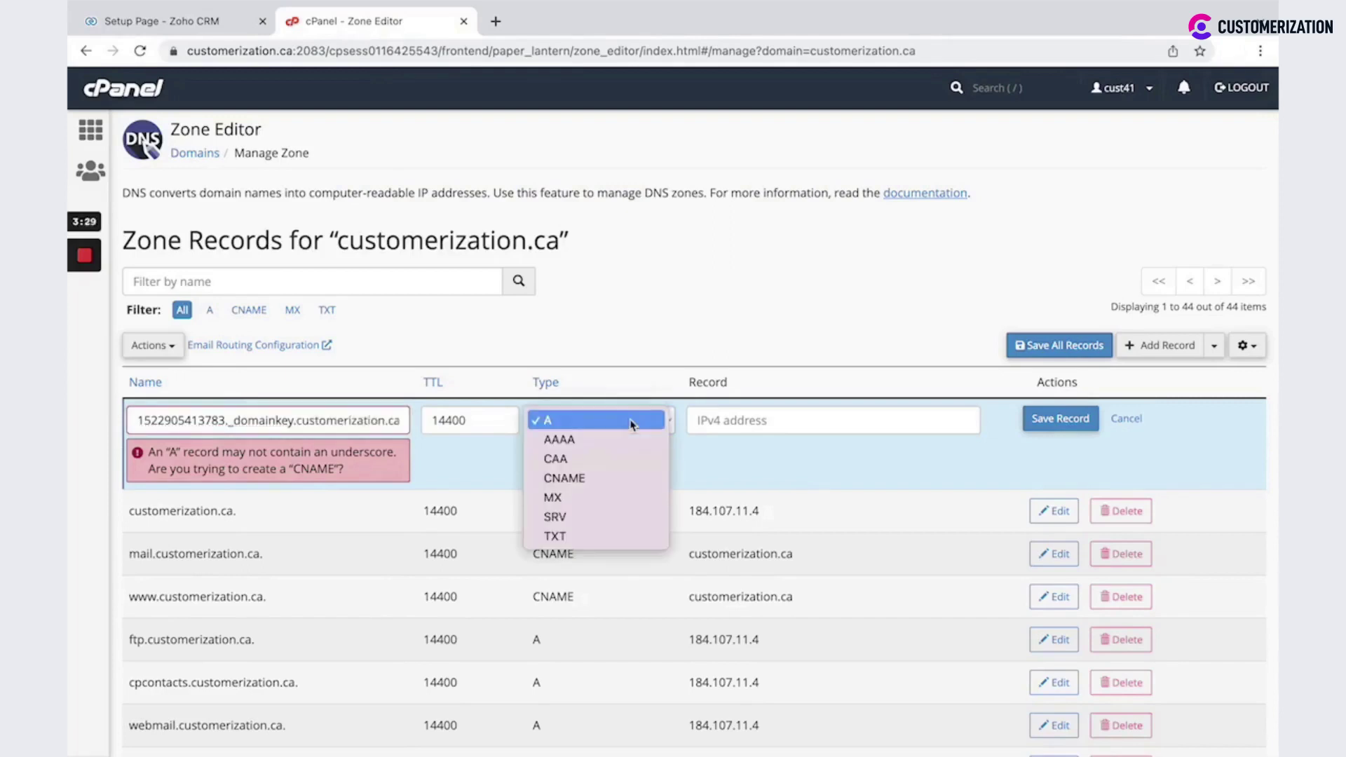
left_click(605, 538)
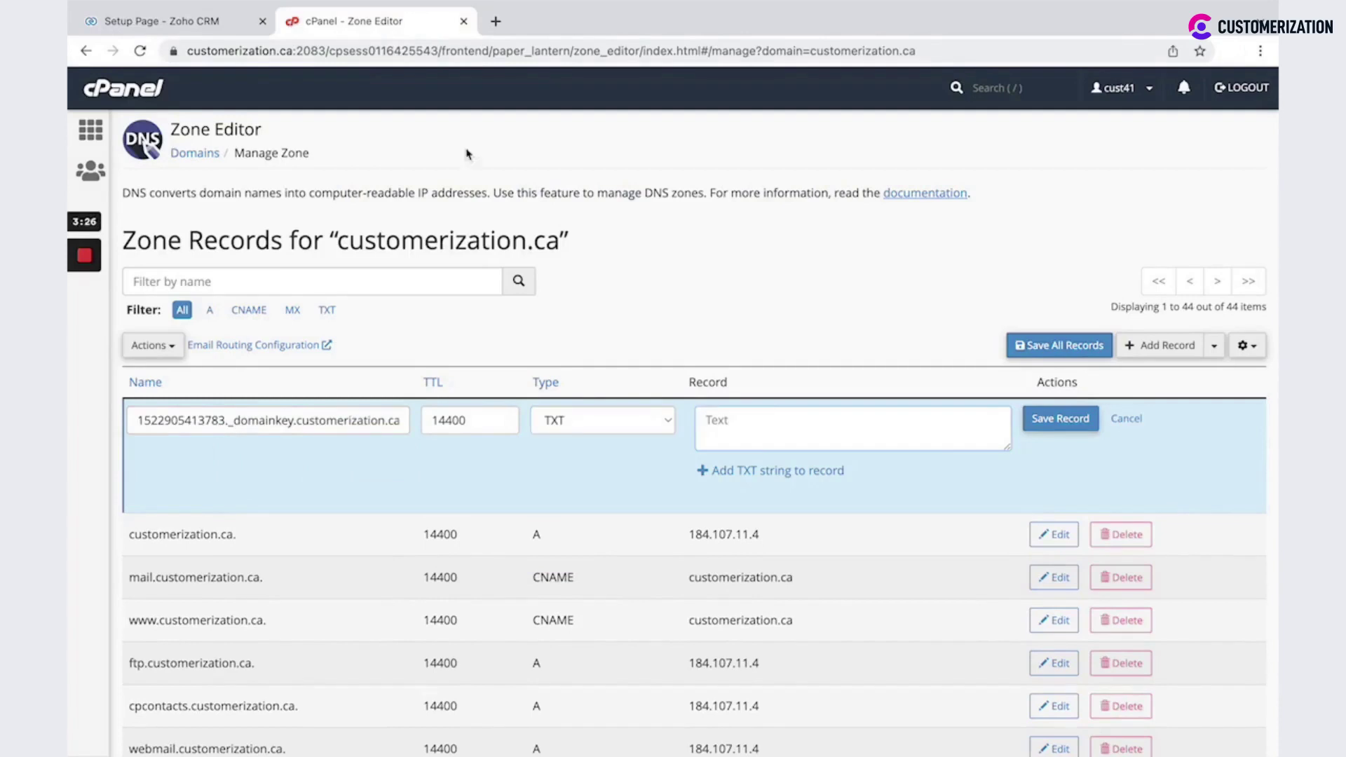
Copy Zoho's DKIM public key into the TXT record's value and save the record
left_click(230, 24)
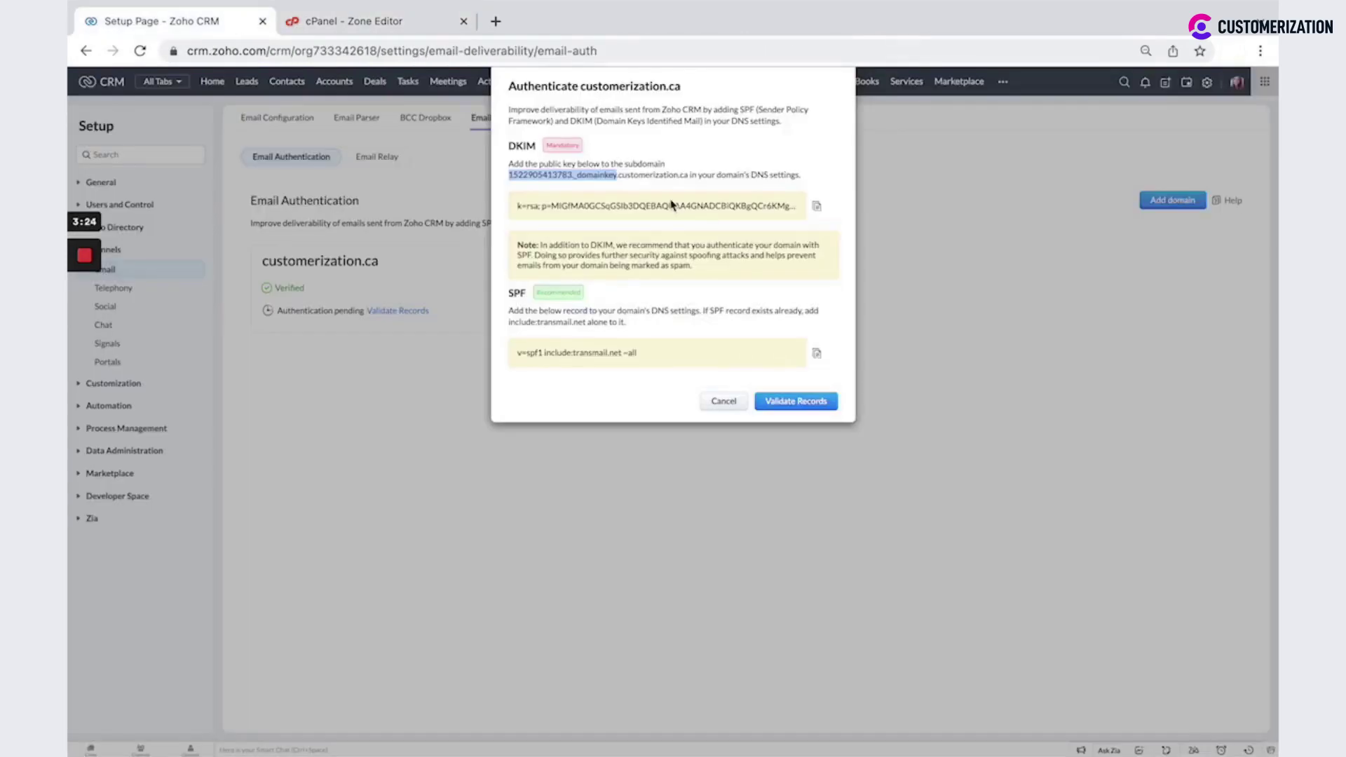
left_click(673, 204)
triple_click(673, 204)
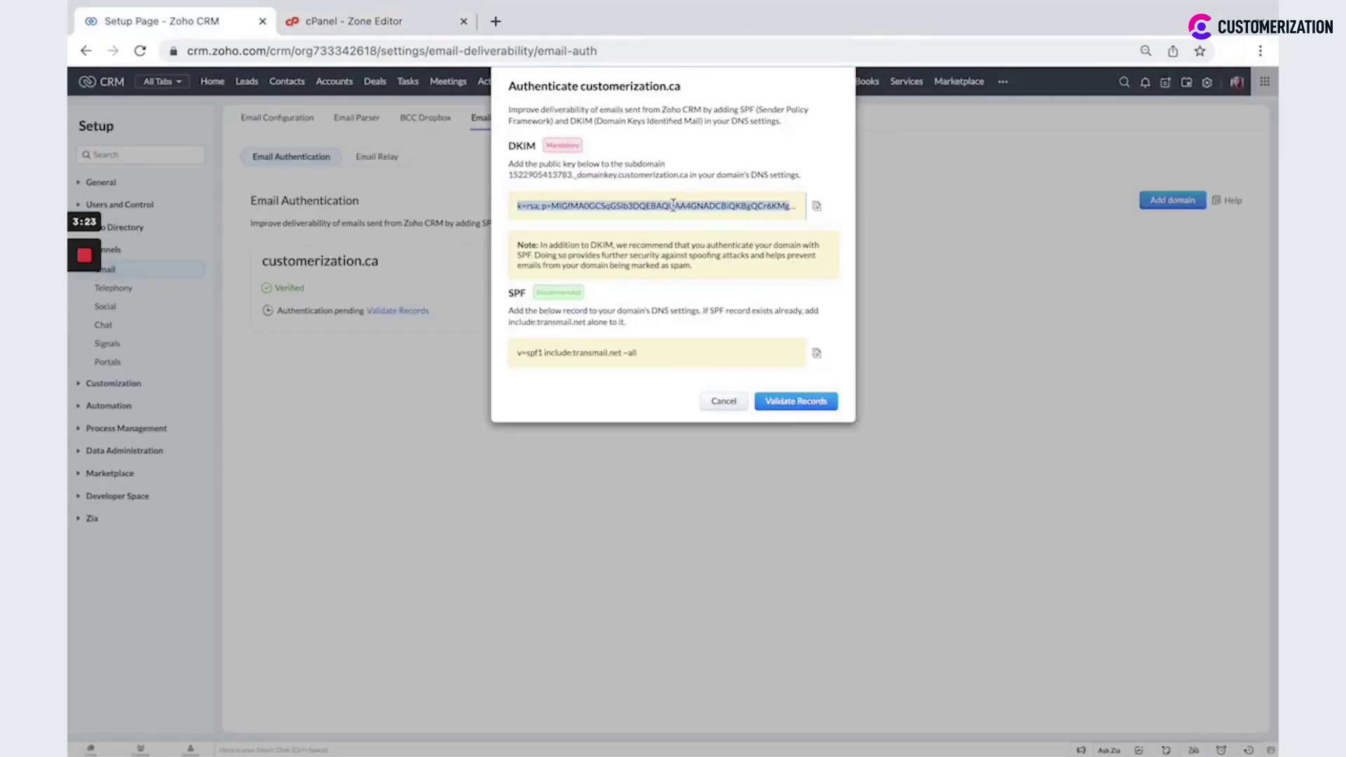
left_click(816, 207)
left_click(354, 21)
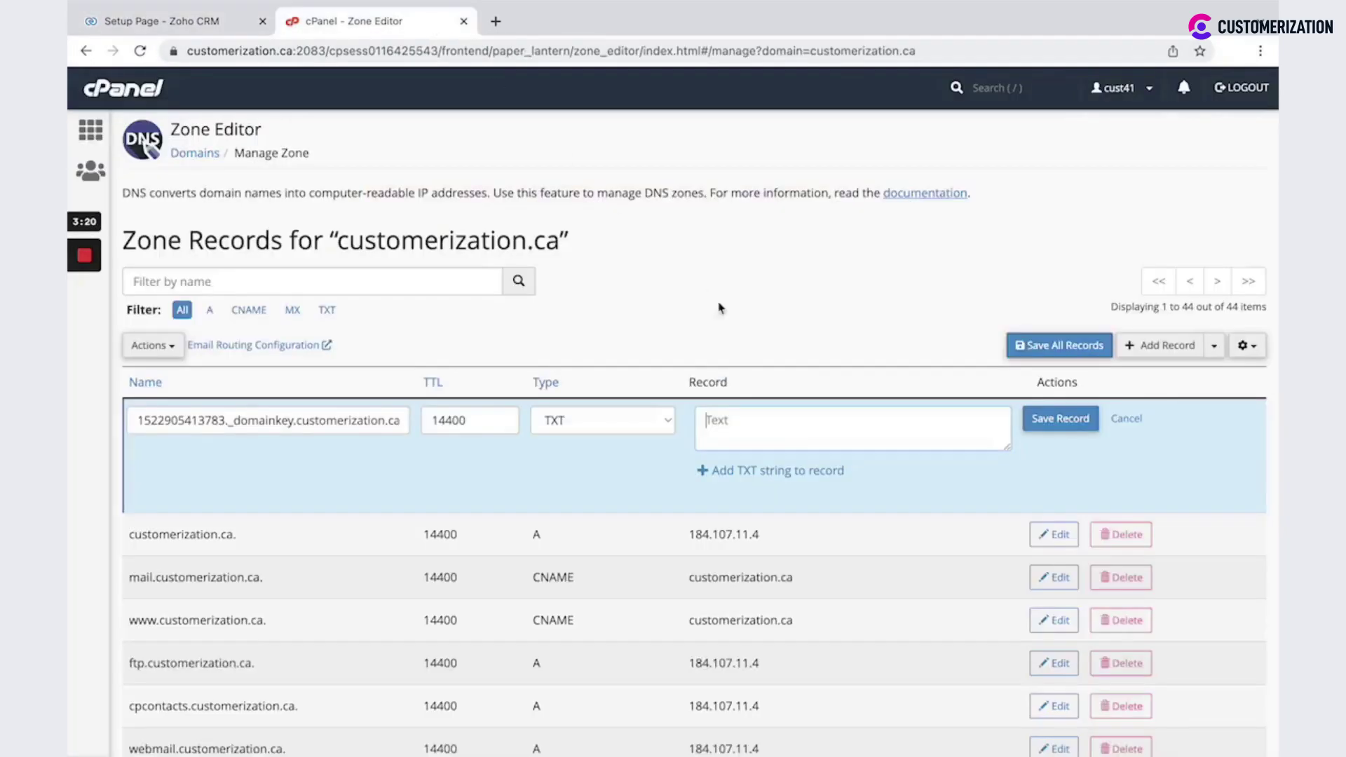
key("ctrl+v")
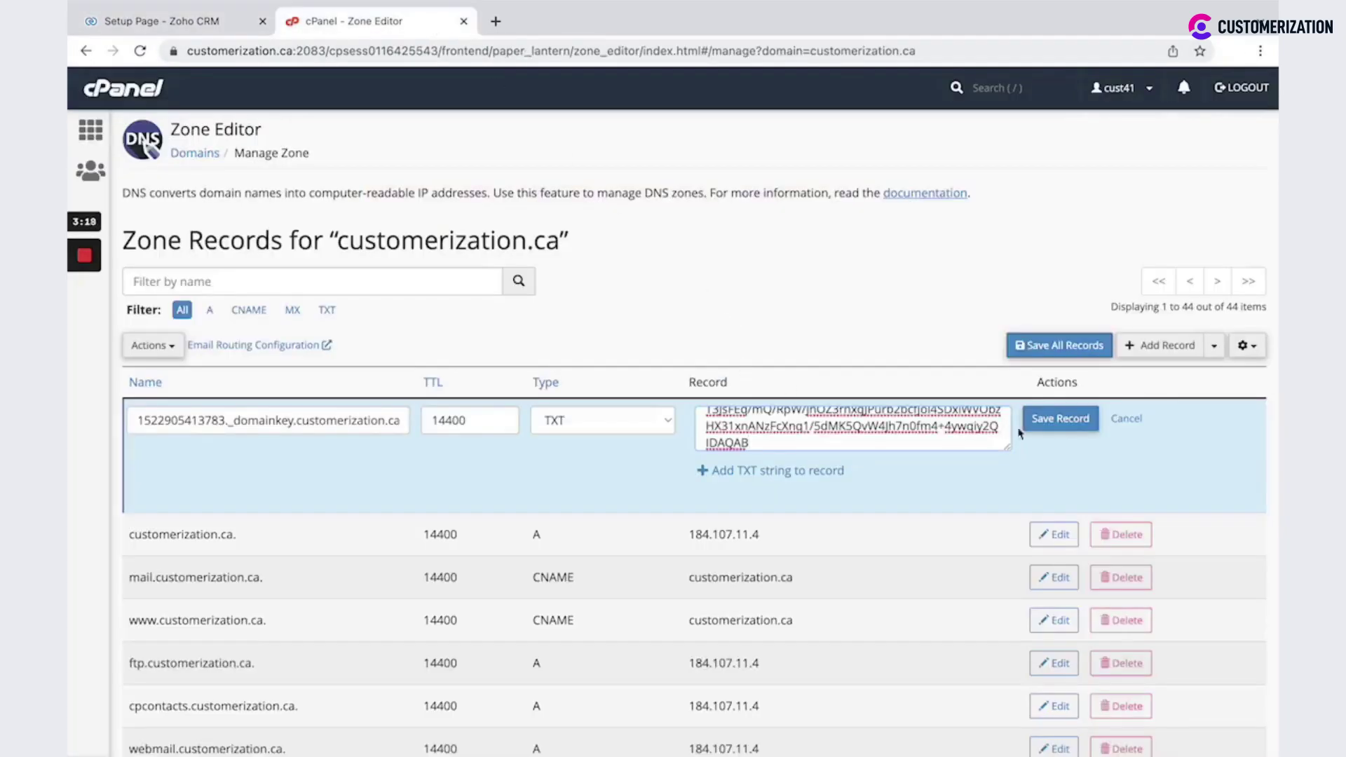
left_click(1059, 419)
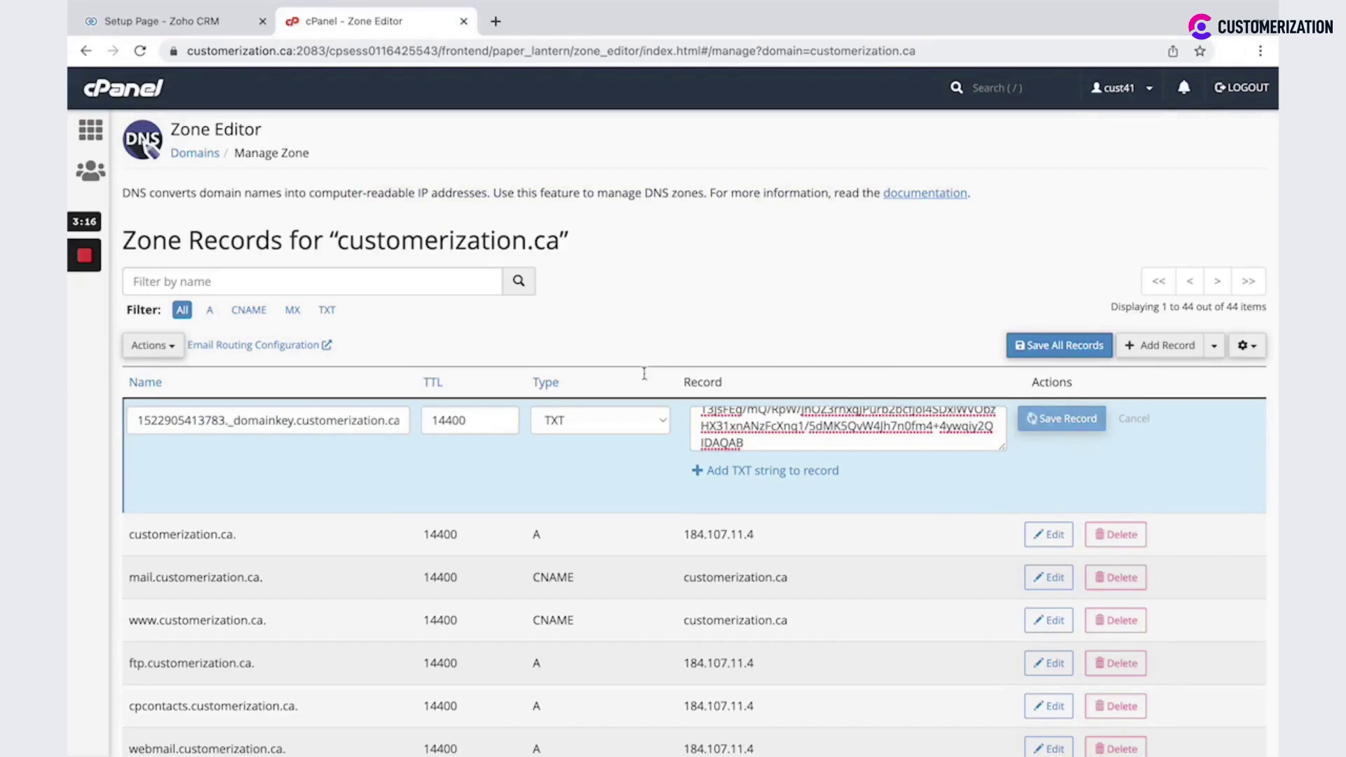
mouse_move(85, 322)
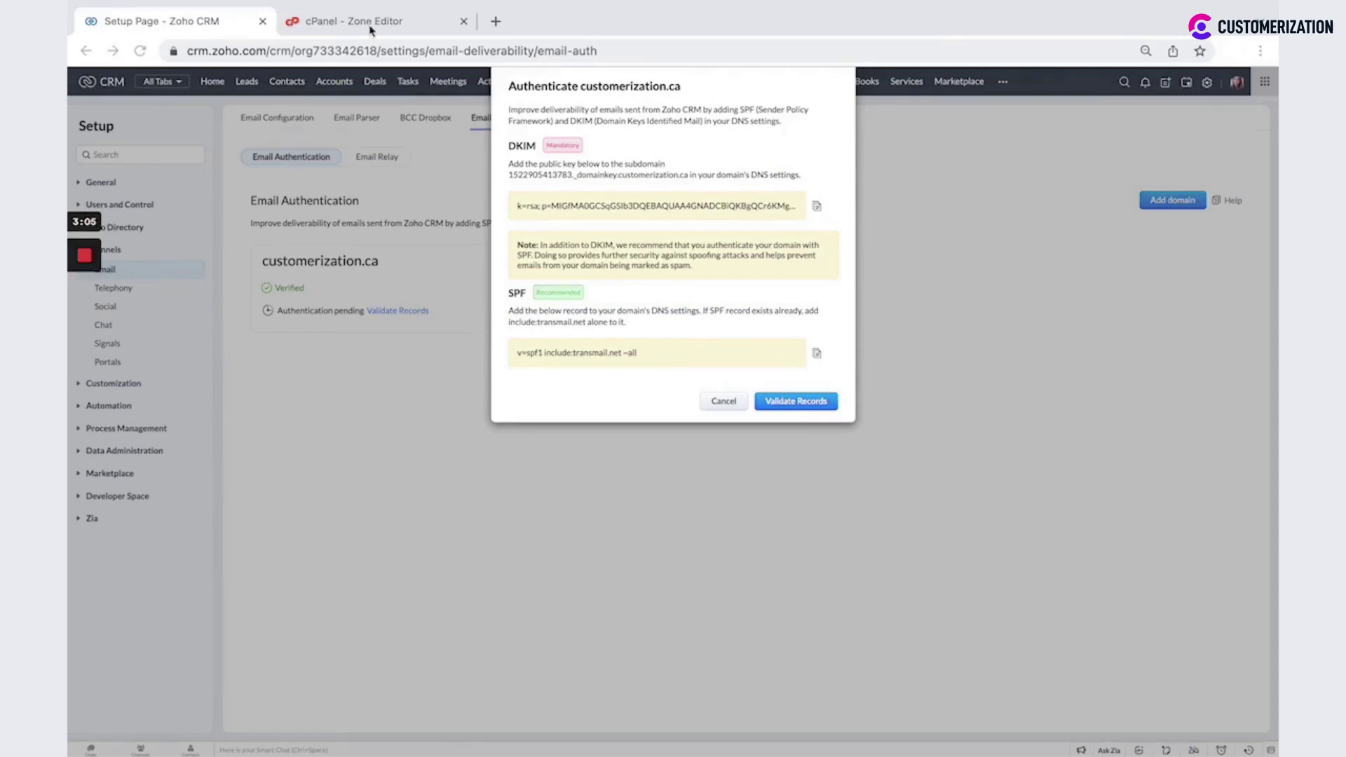
Start a new zone record in cPanel and recheck Zoho's SPF value v=spf1 include:transmail.net ~all
left_click(372, 28)
left_click(1142, 347)
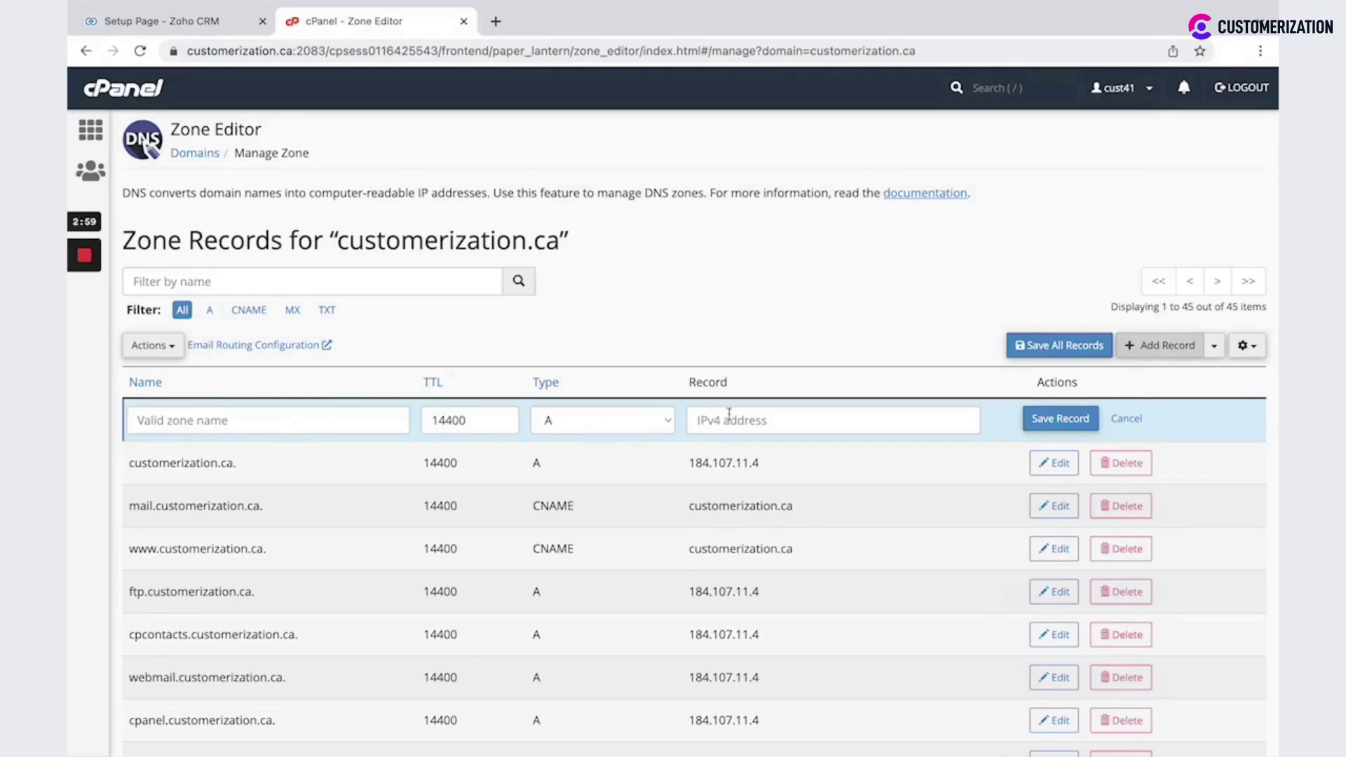
left_click(209, 25)
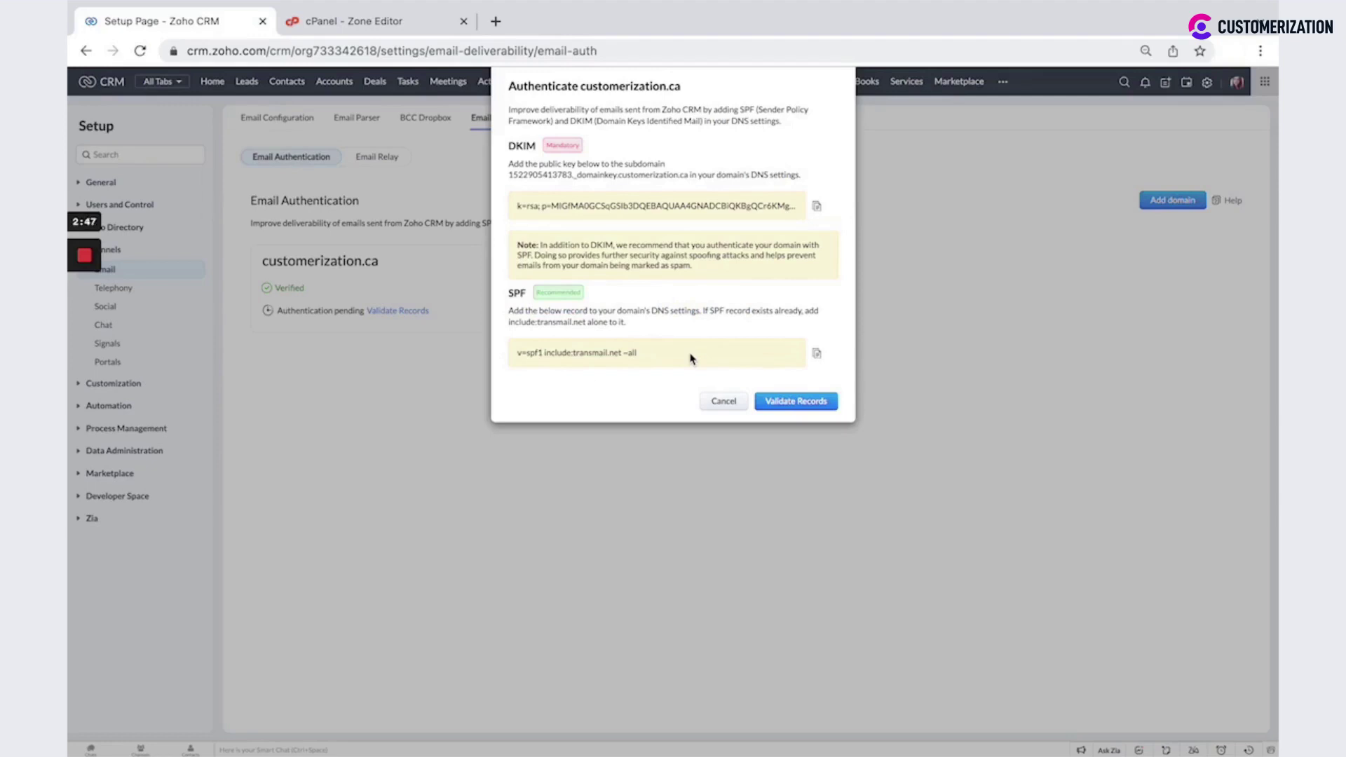
Edit the existing SPF TXT record, inserting include:transmail.net before ~all
left_click(387, 21)
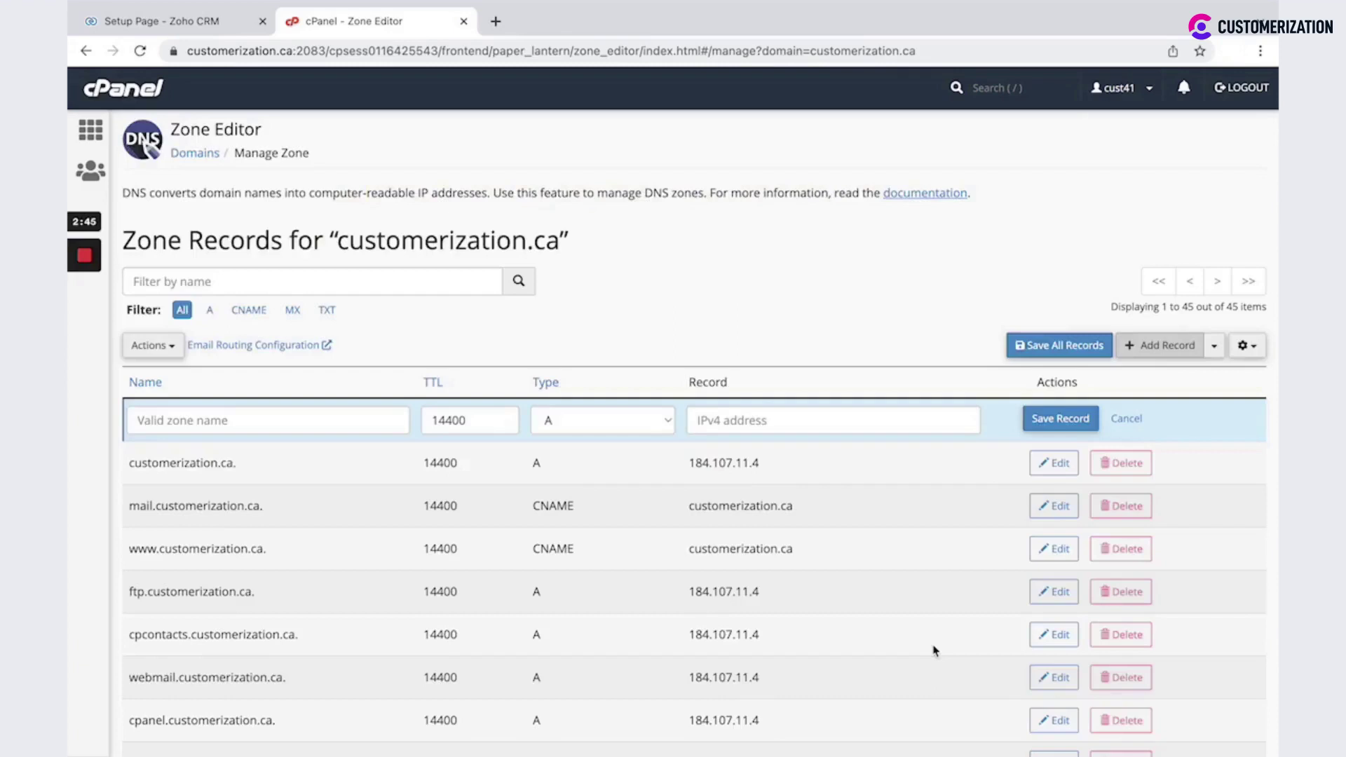
scroll(933, 650, "down", 15)
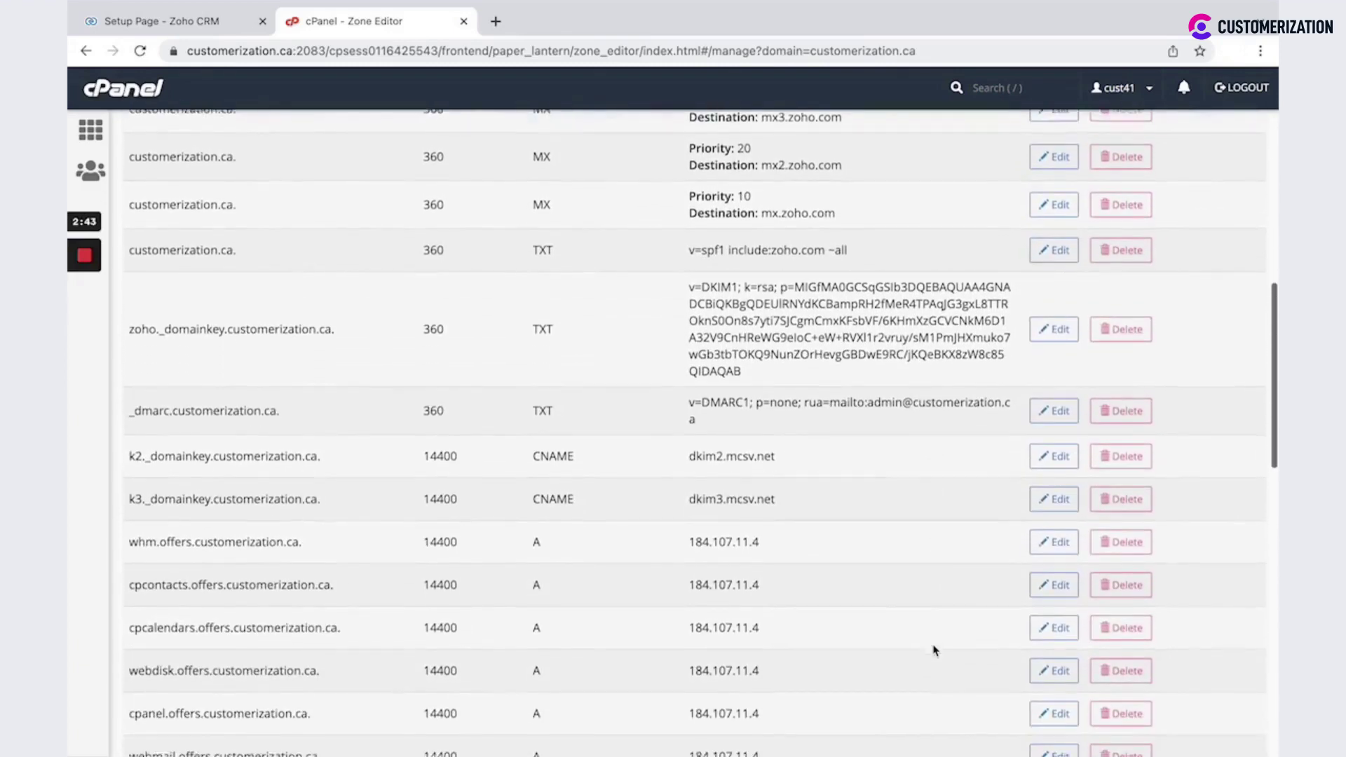
scroll(873, 442, "down", 1)
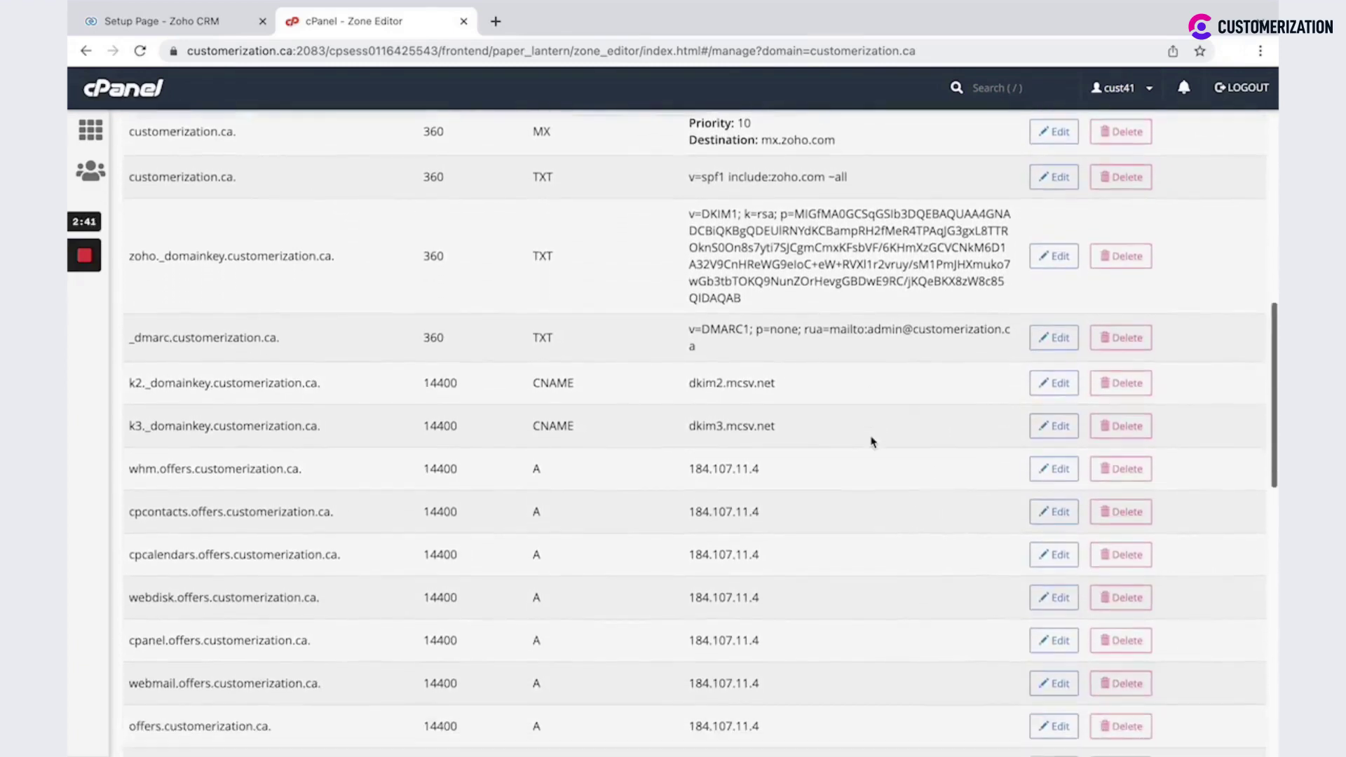
scroll(873, 441, "down", 4)
mouse_move(90, 263)
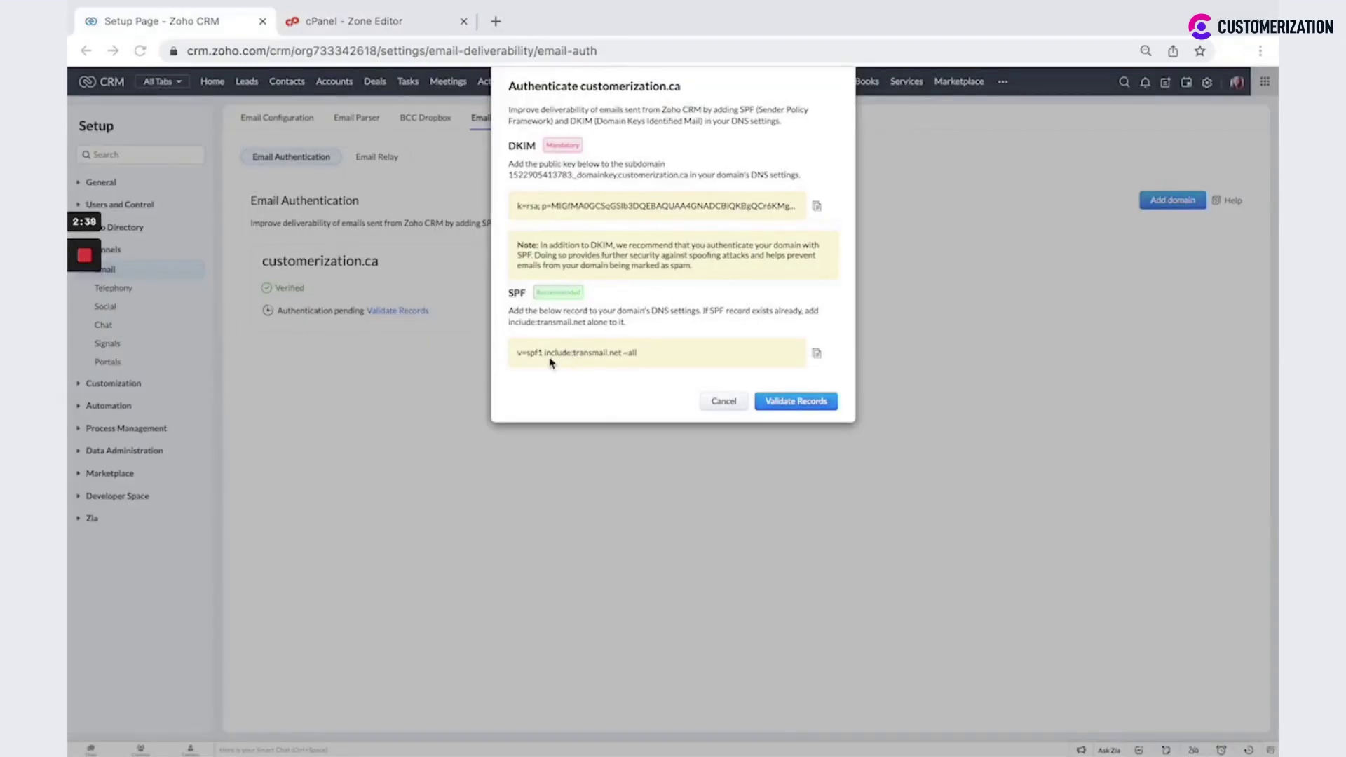
left_click(432, 26)
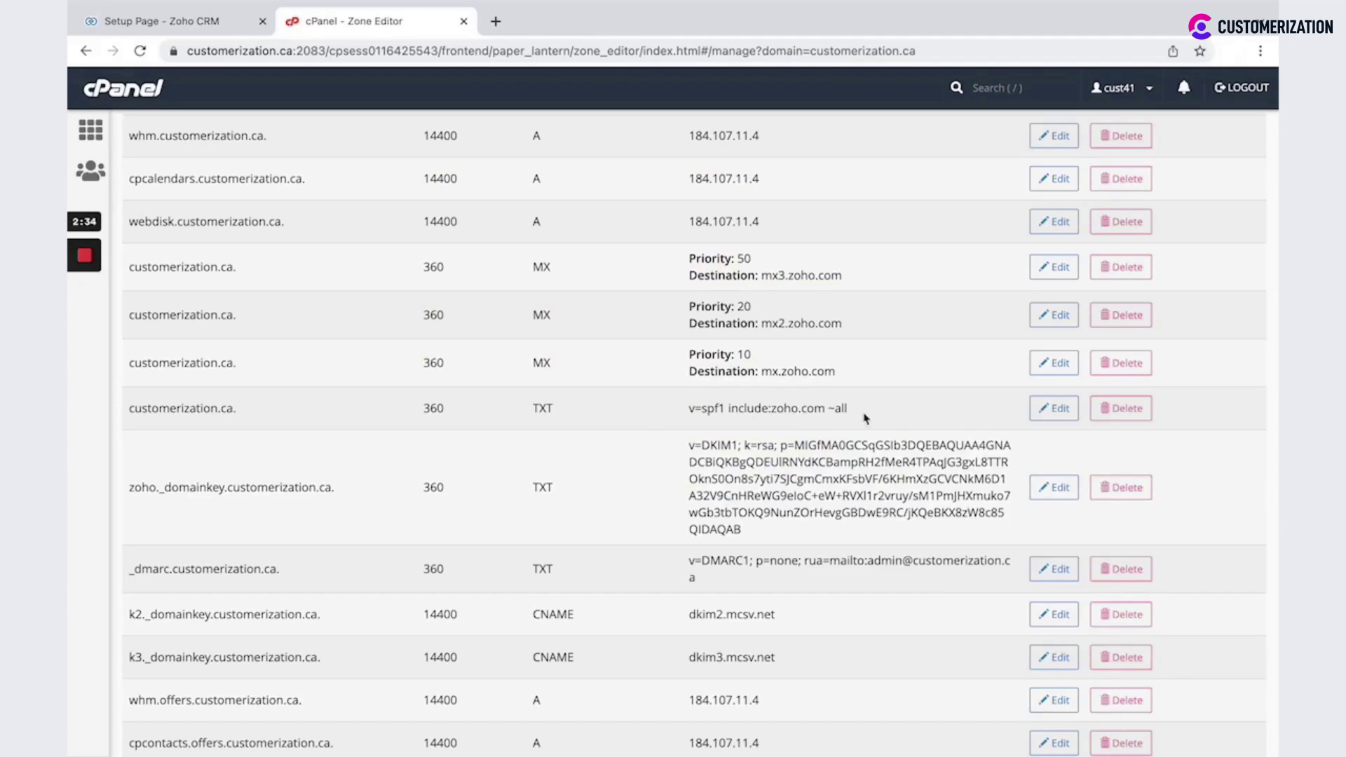
left_click(1054, 408)
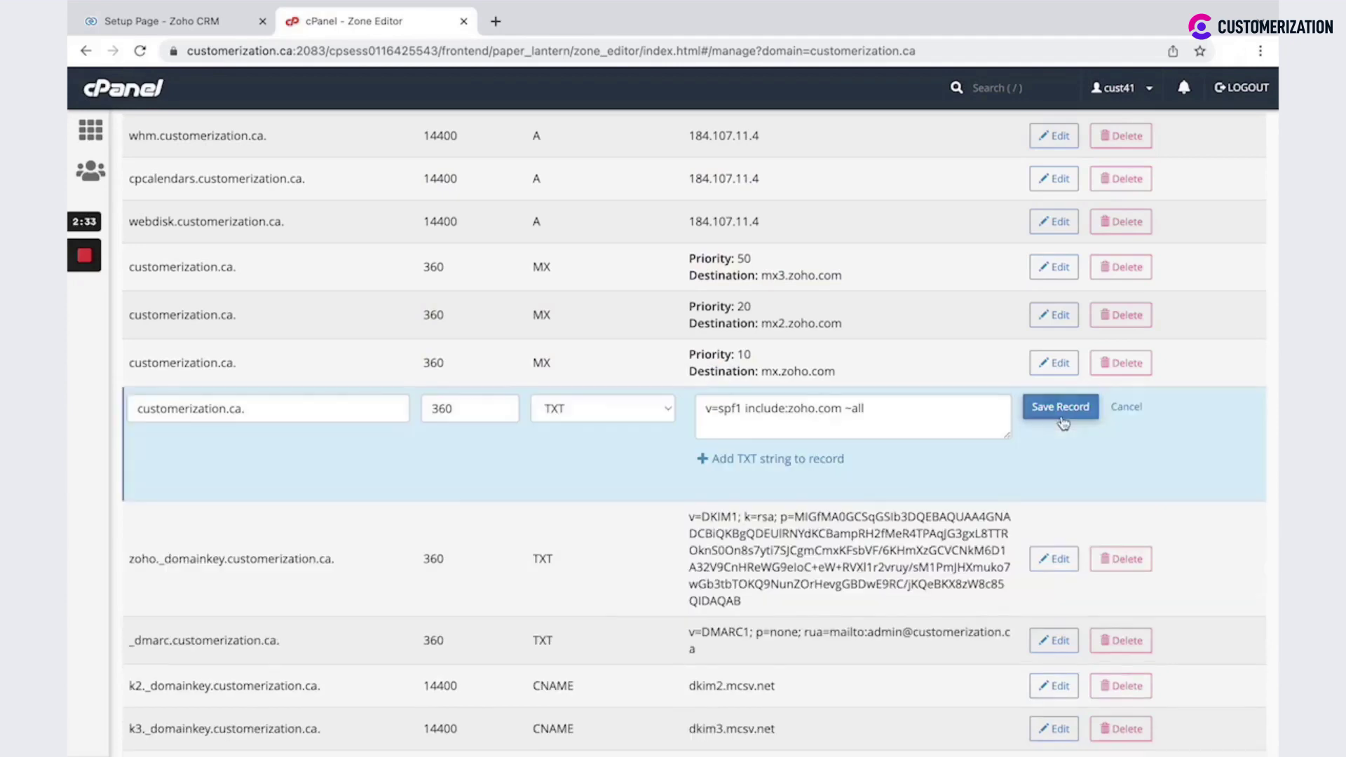
left_click(843, 411)
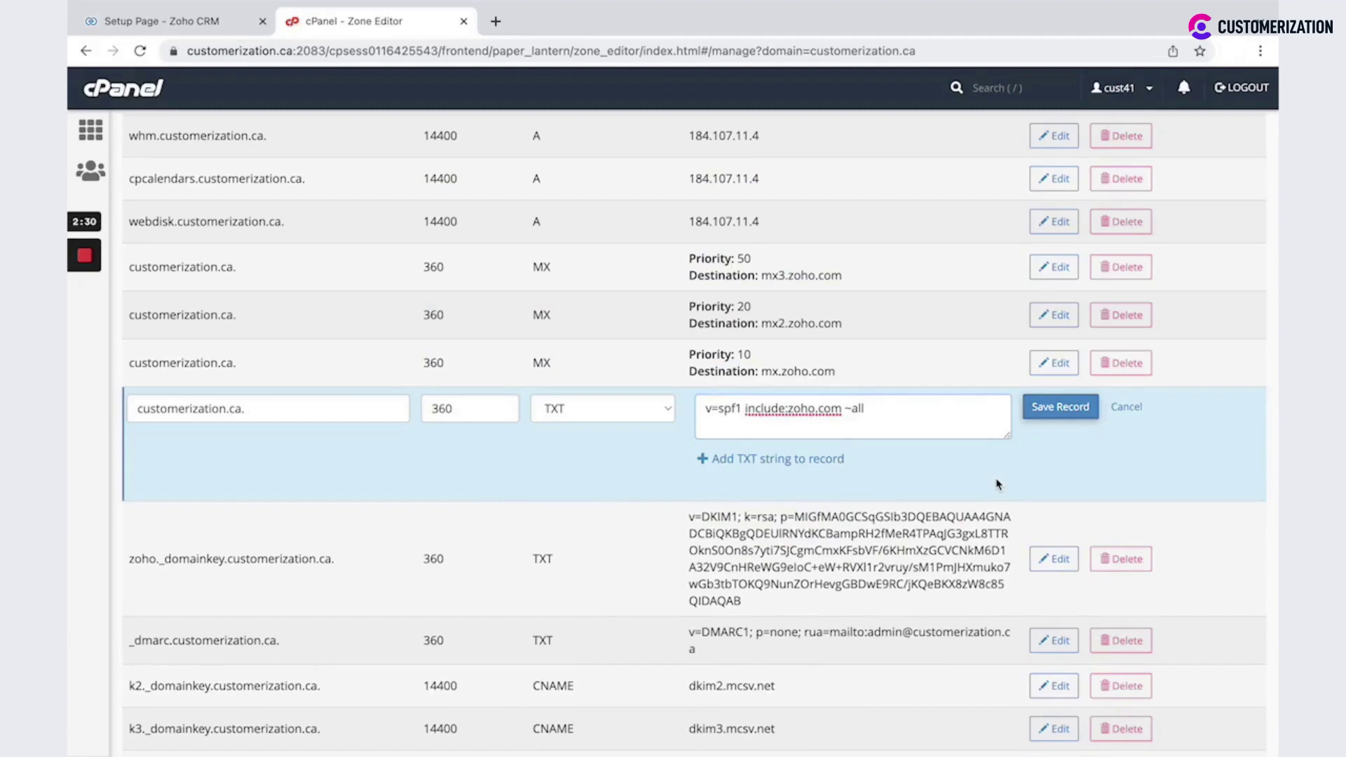
type("include:transmail.net")
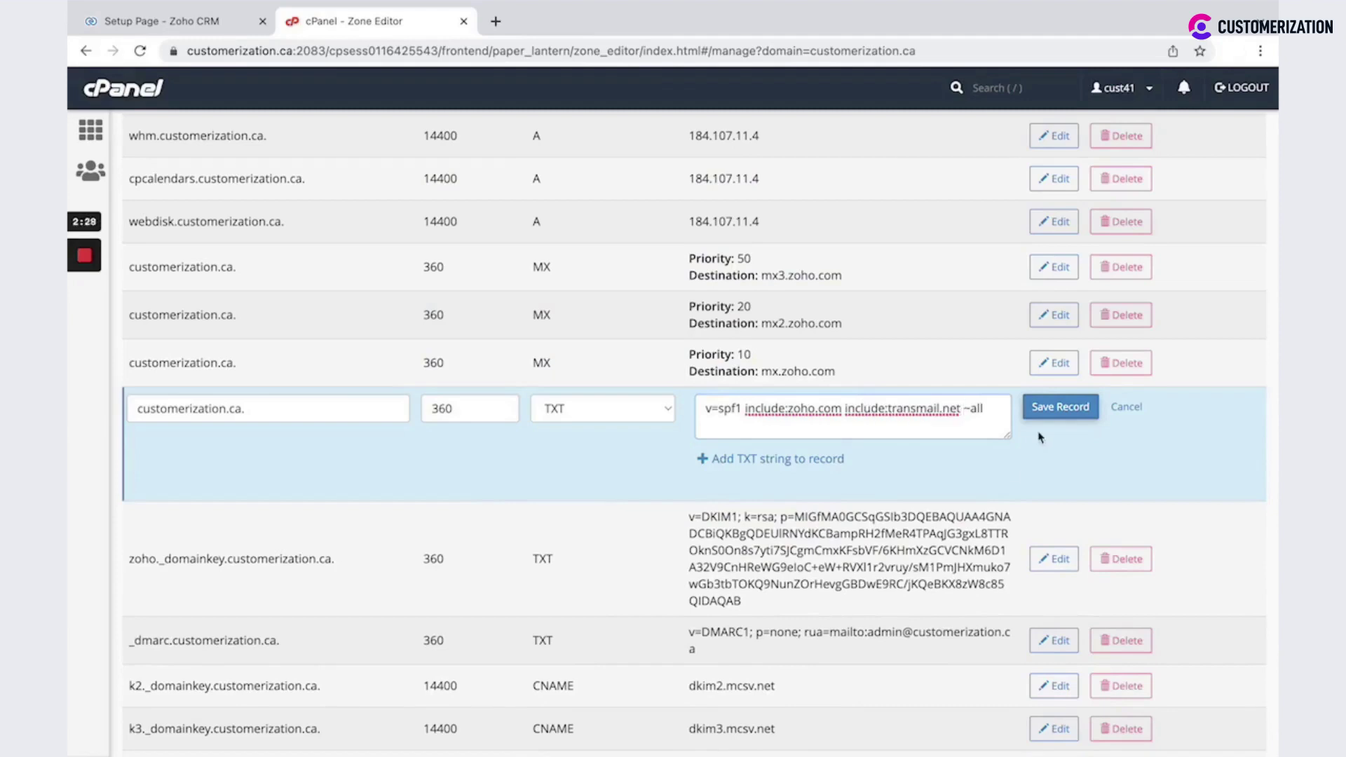
mouse_move(94, 261)
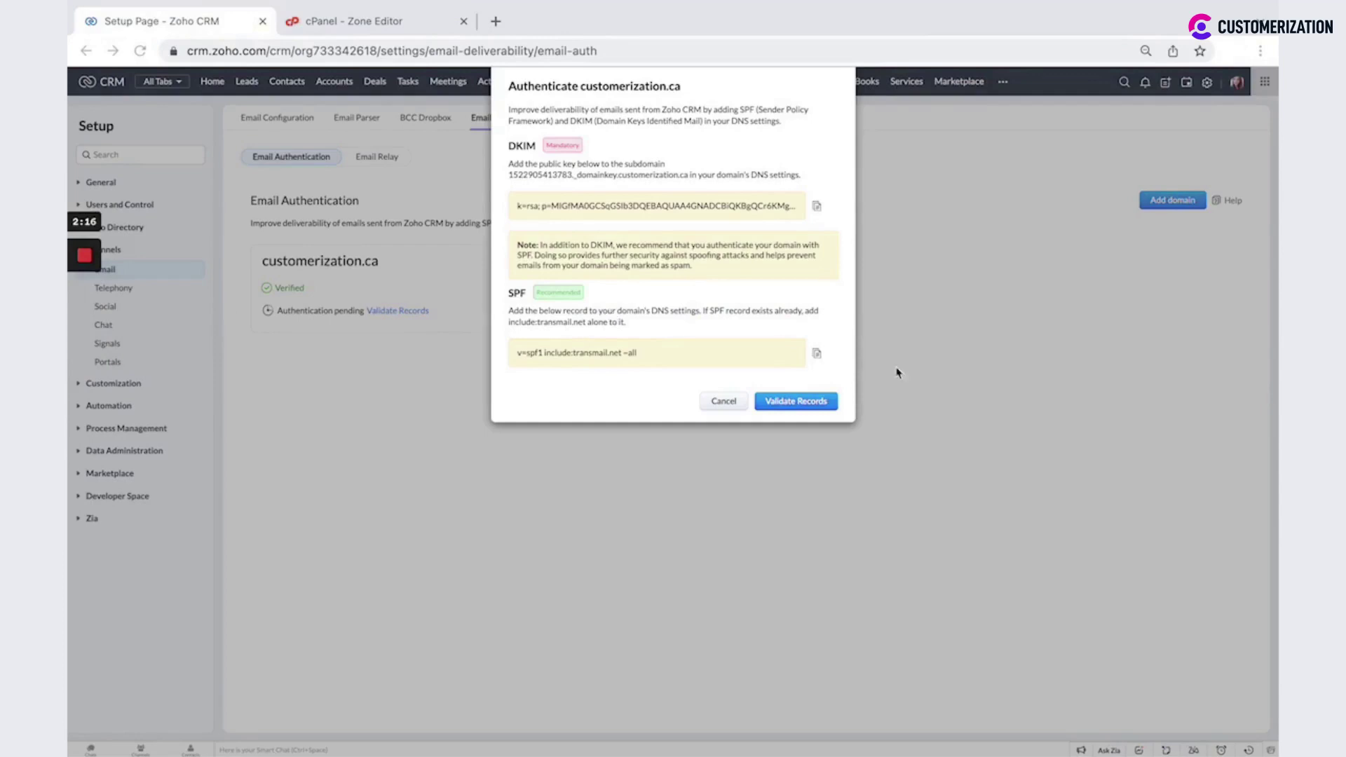
Validate the DKIM and SPF records for customerization.ca in the Authenticate dialog
left_click(796, 407)
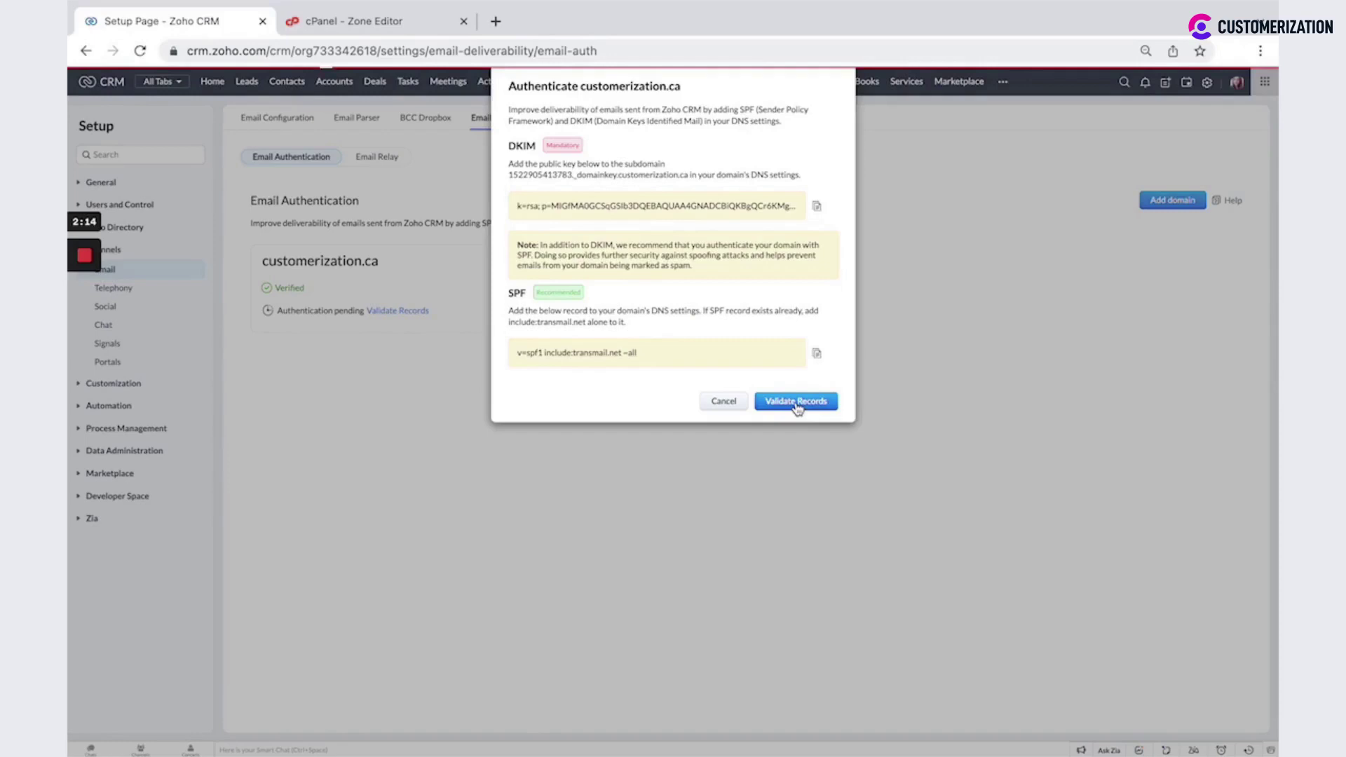